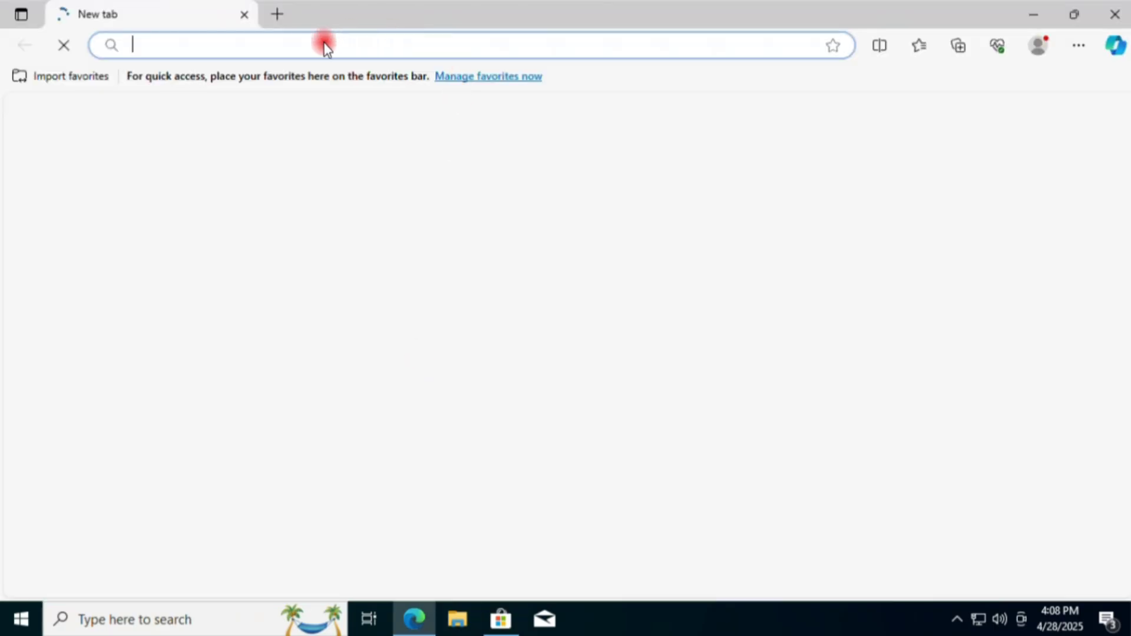
Step: Load google.com to check the internet connection, and close the browser and Microsoft Store windows
type("google")
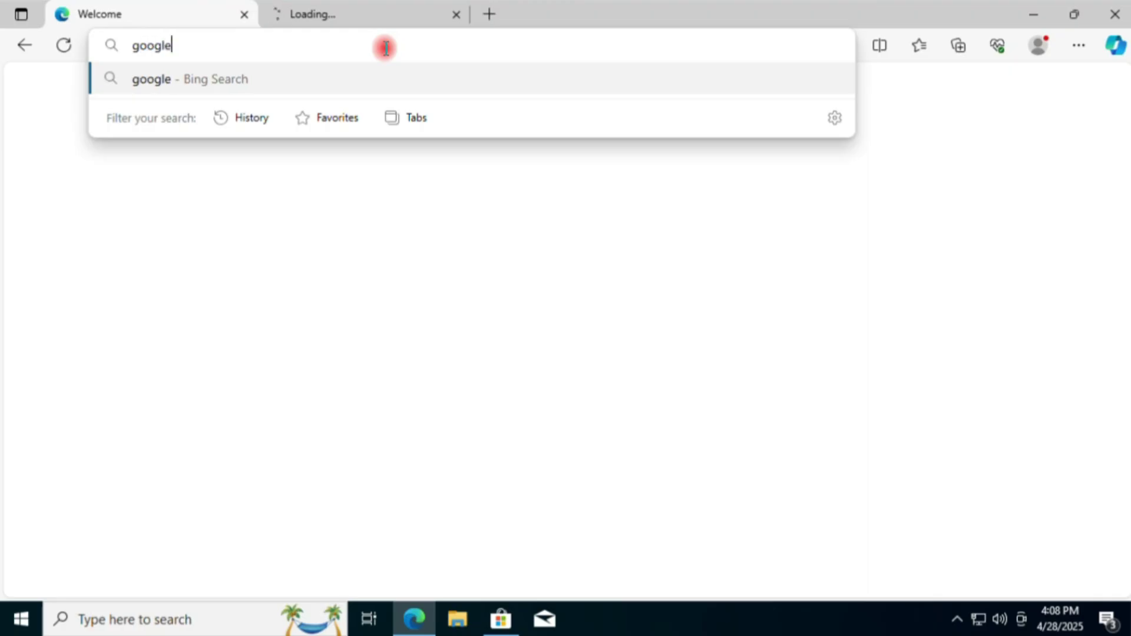
type(".com")
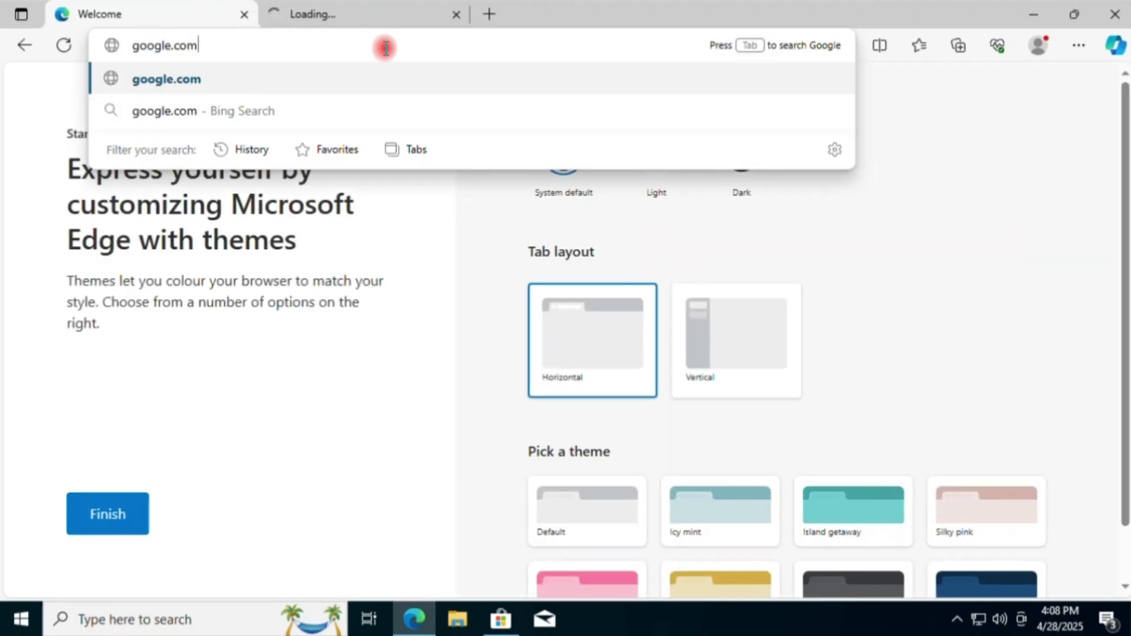
key("Return")
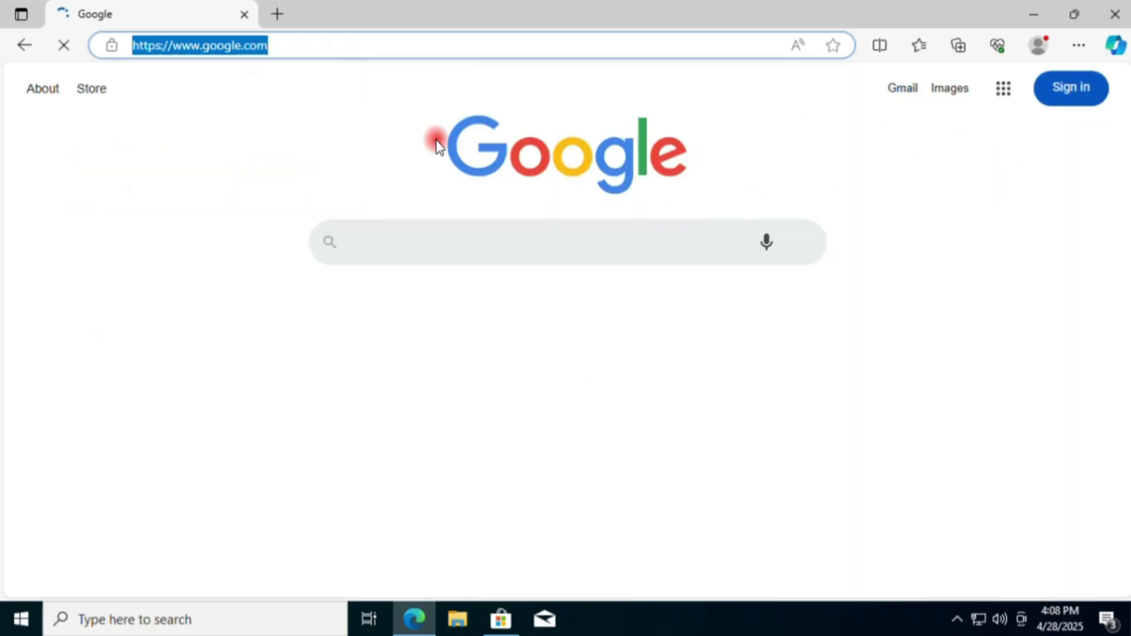
left_click(1116, 14)
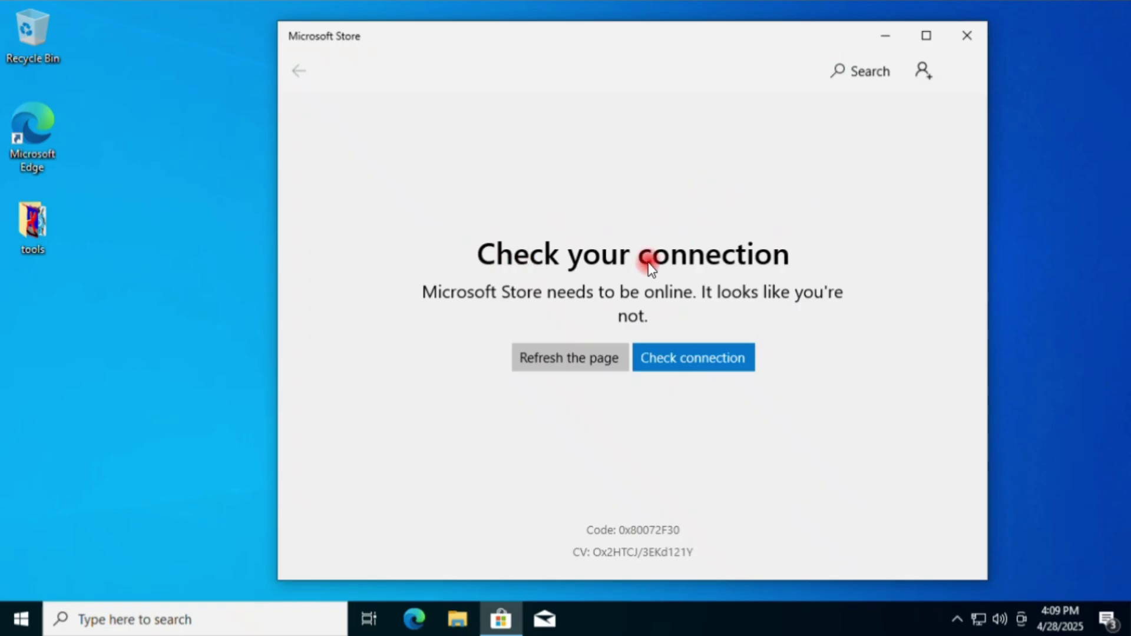
left_click(962, 43)
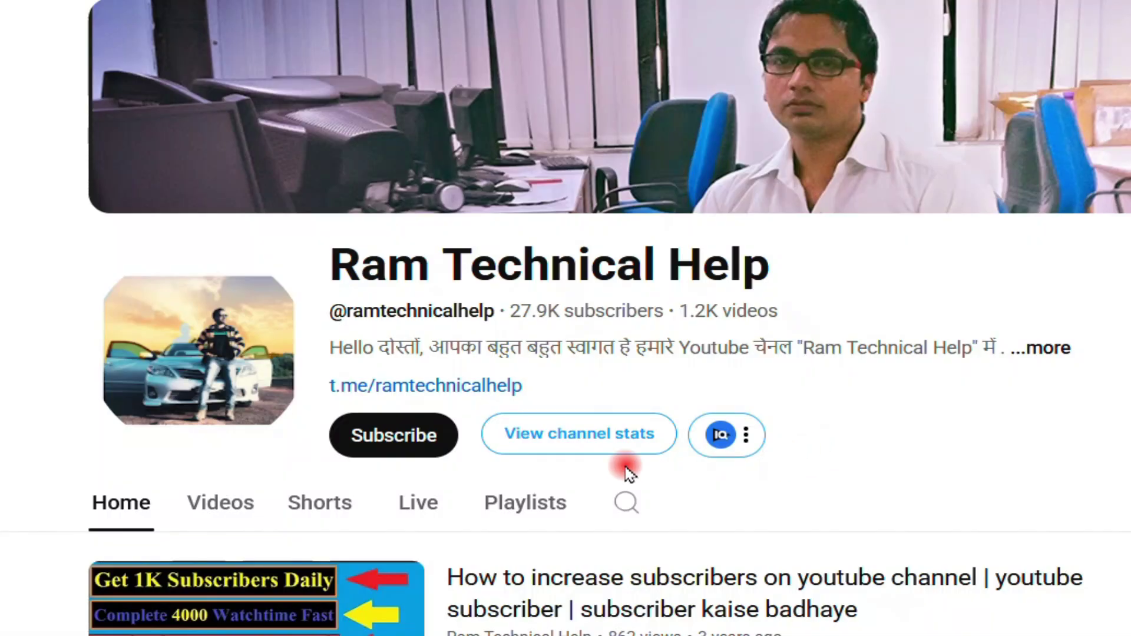
Step: Subscribe to the Ram Technical Help channel on YouTube and open its notification options
left_click(374, 434)
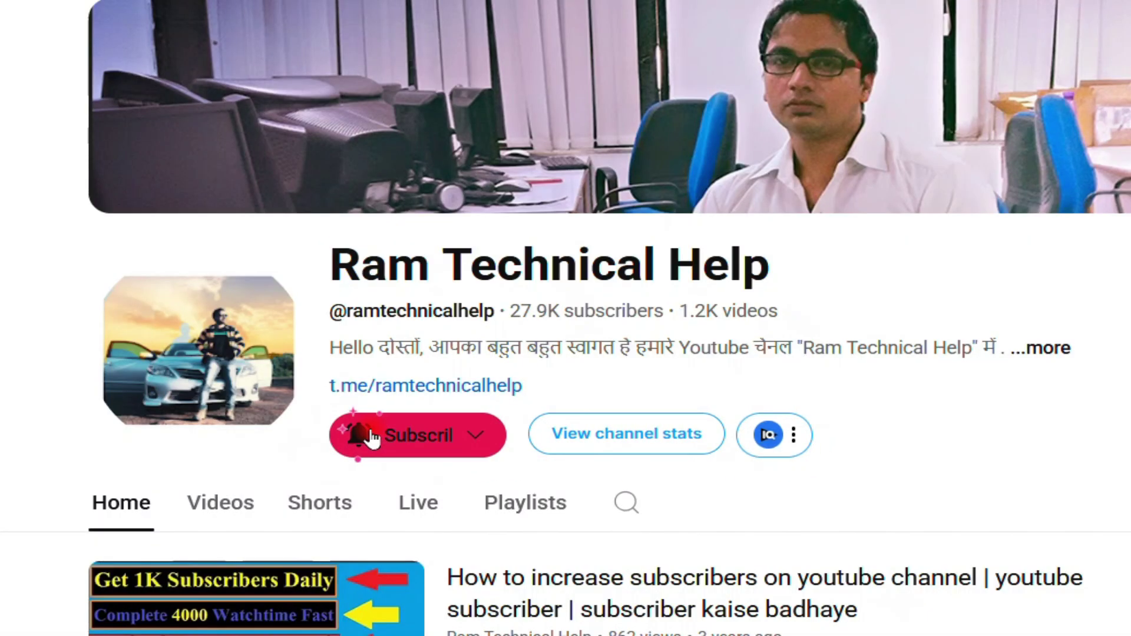
left_click(505, 439)
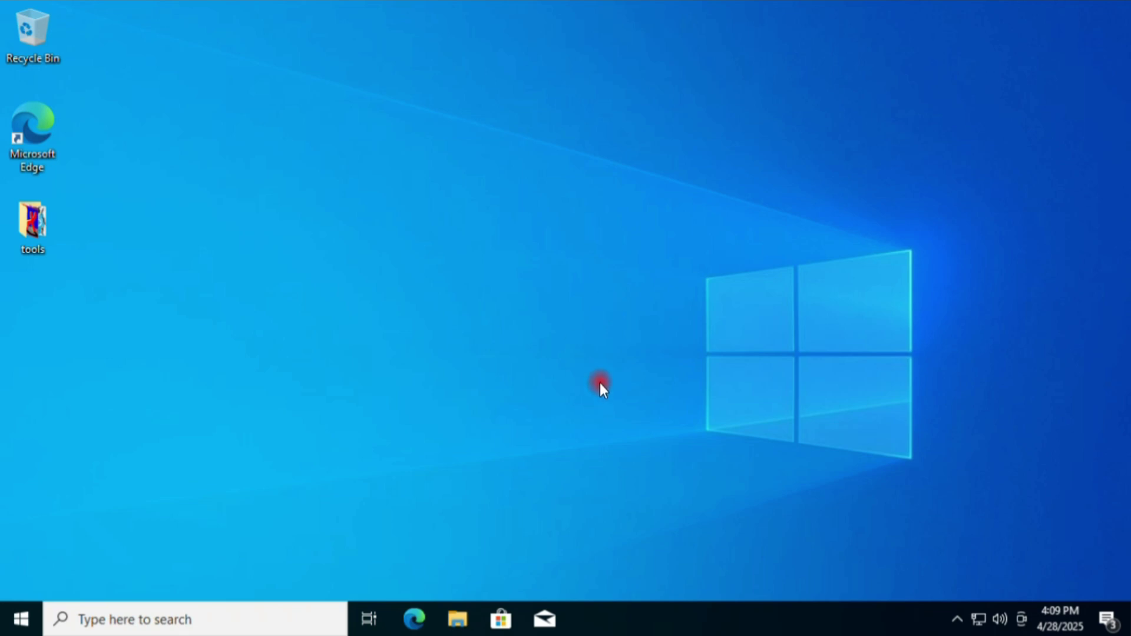
Step: Open Task Manager in its detailed view and move its window fully into view on the desktop
right_click(669, 614)
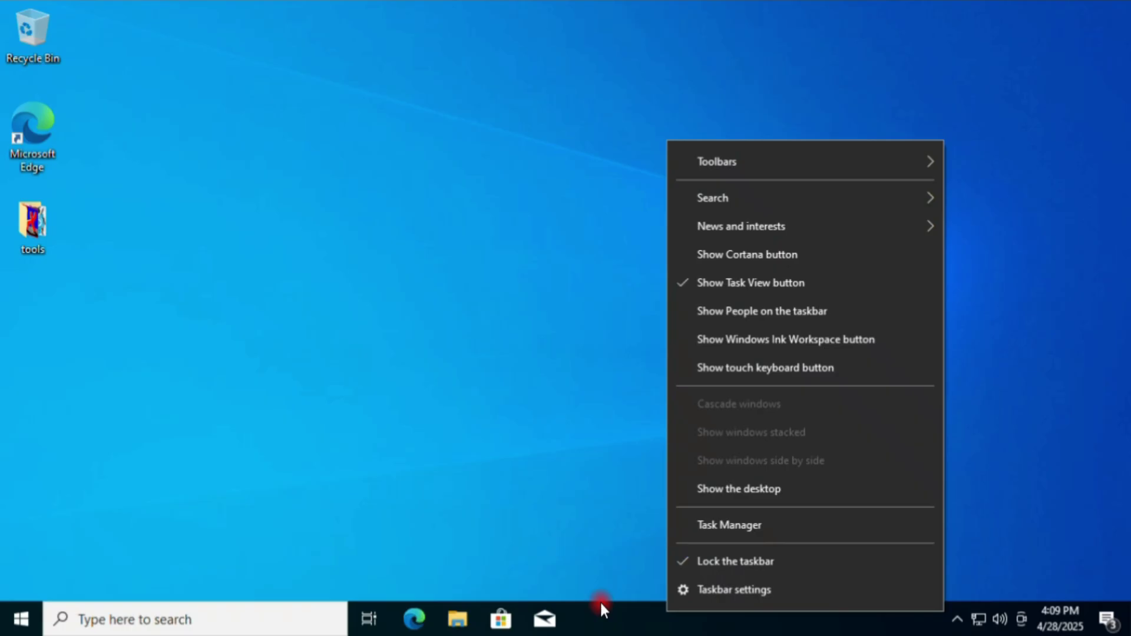
left_click(693, 523)
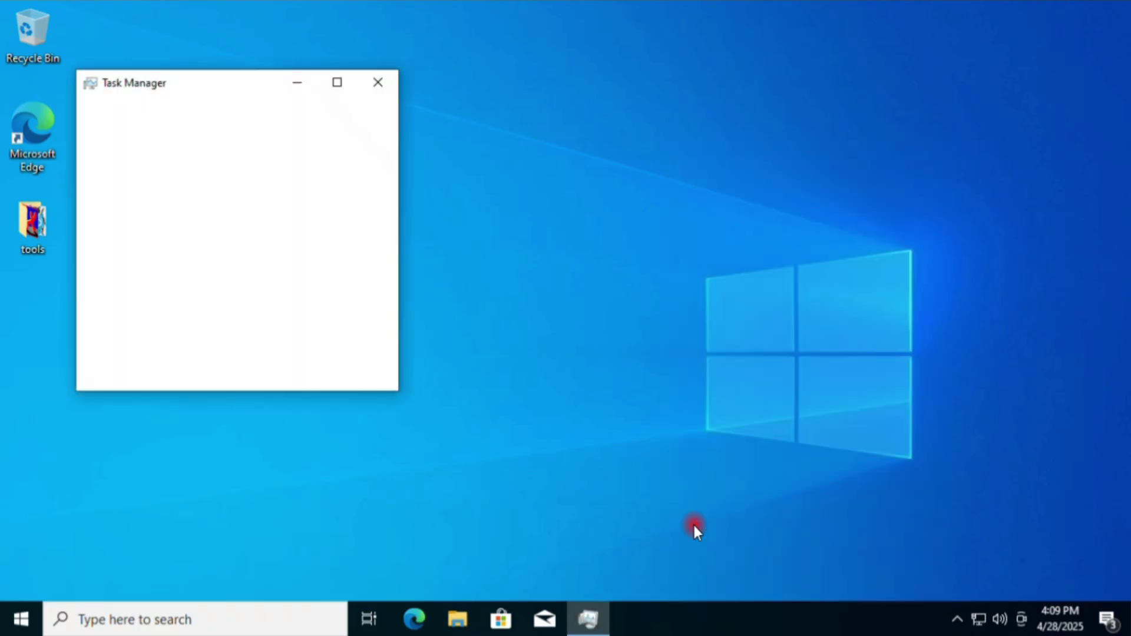
left_click_drag(214, 90, 663, 112)
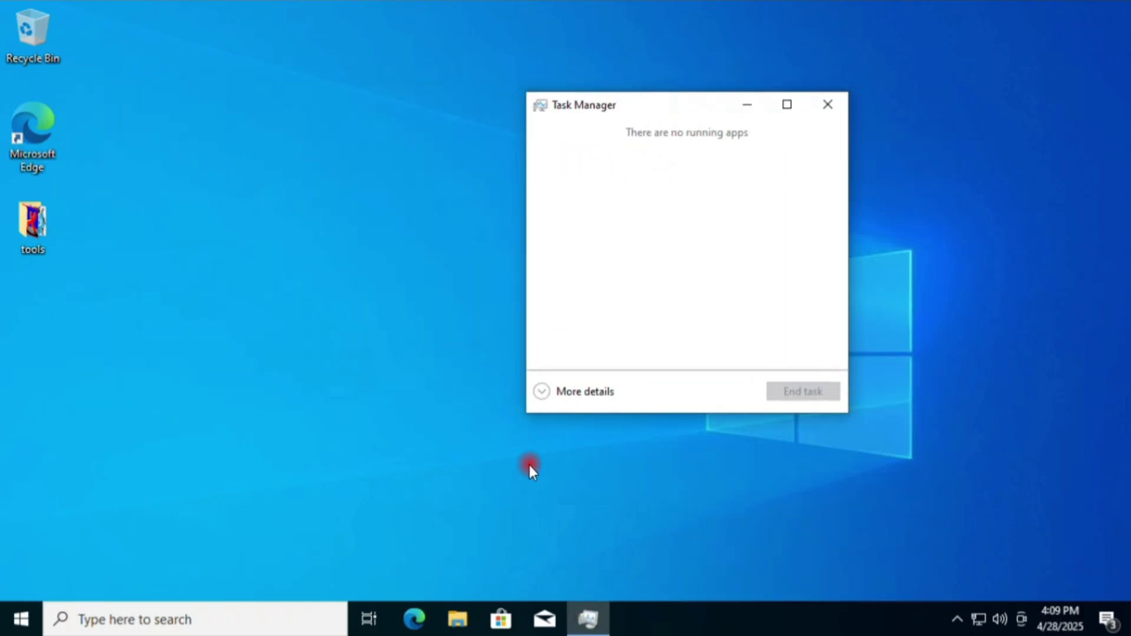
left_click(586, 394)
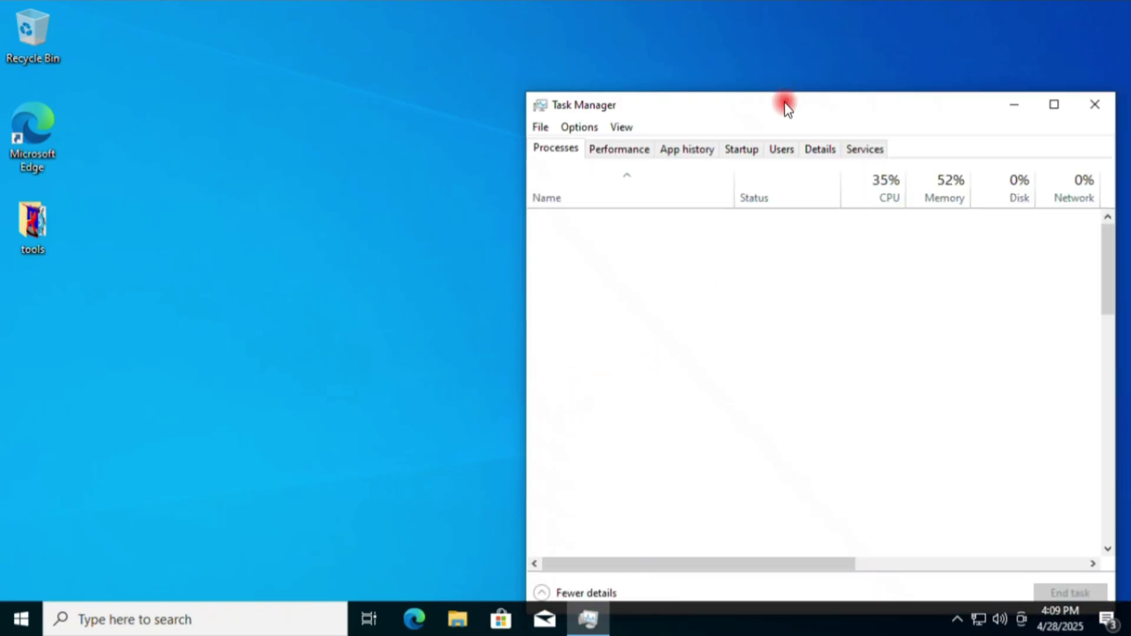
left_click_drag(783, 106, 579, 77)
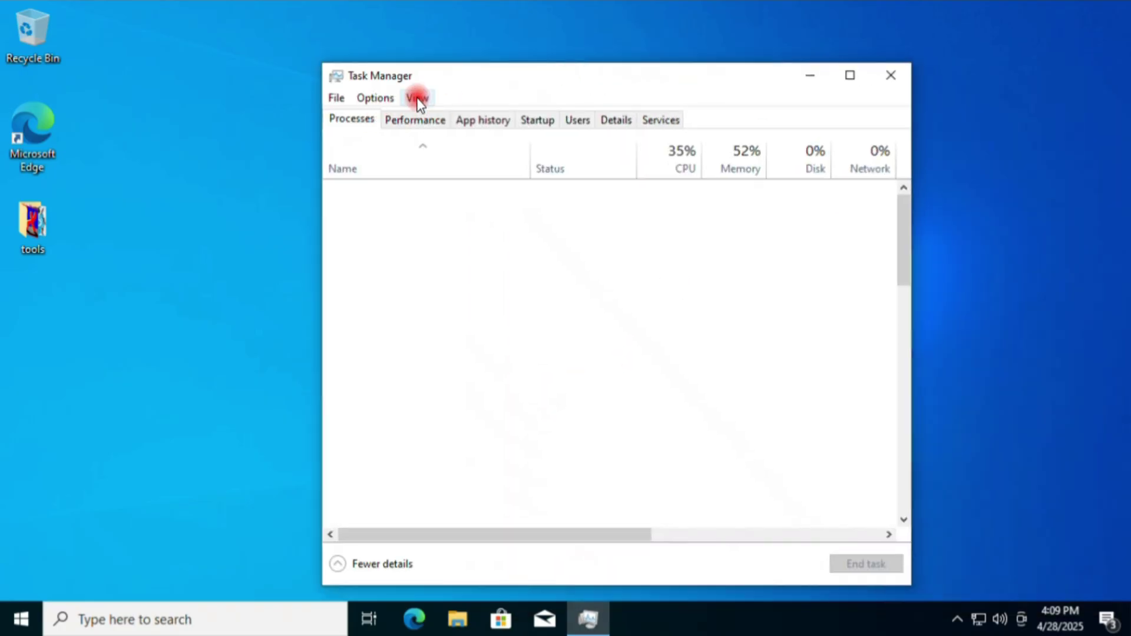
Step: Run services.msc as a new task with administrative privileges, and minimize Task Manager
left_click(335, 97)
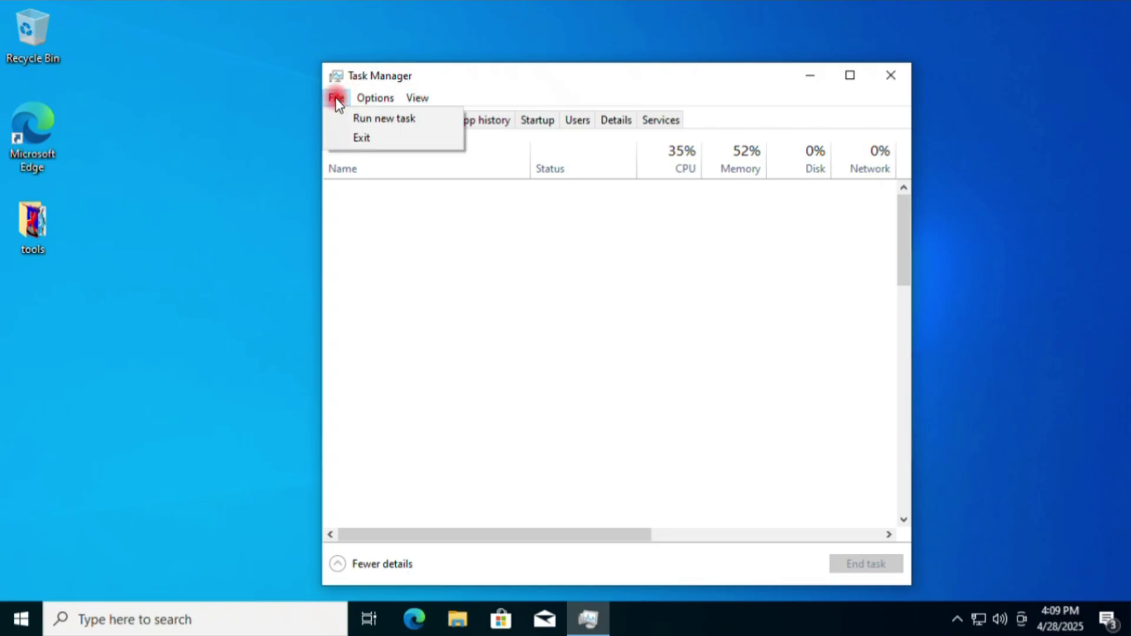
left_click(398, 123)
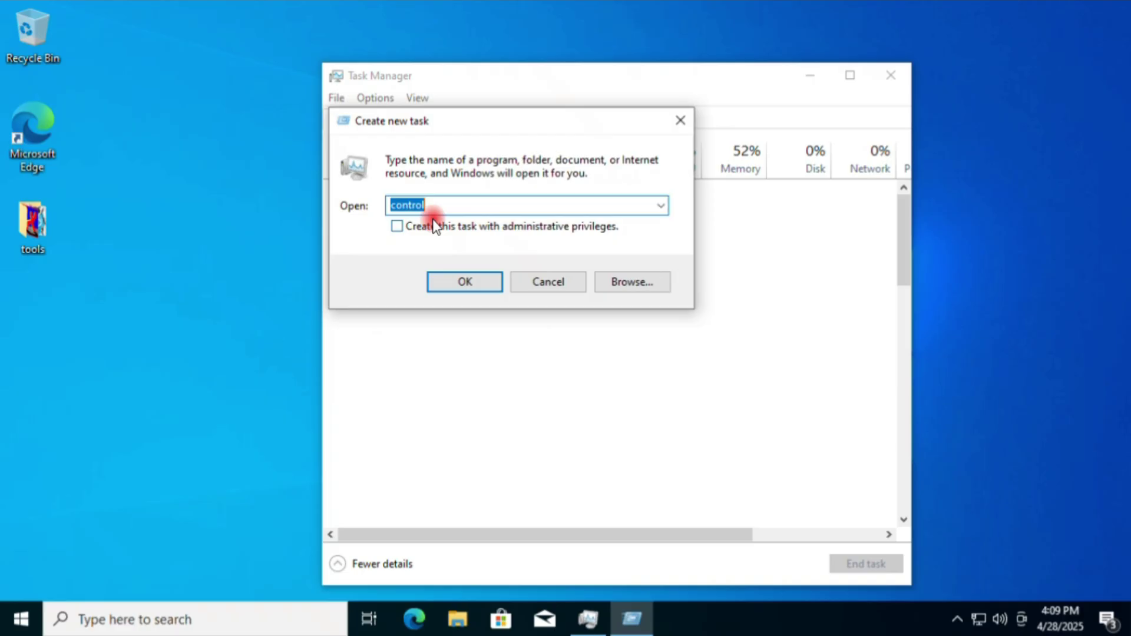
type("ser")
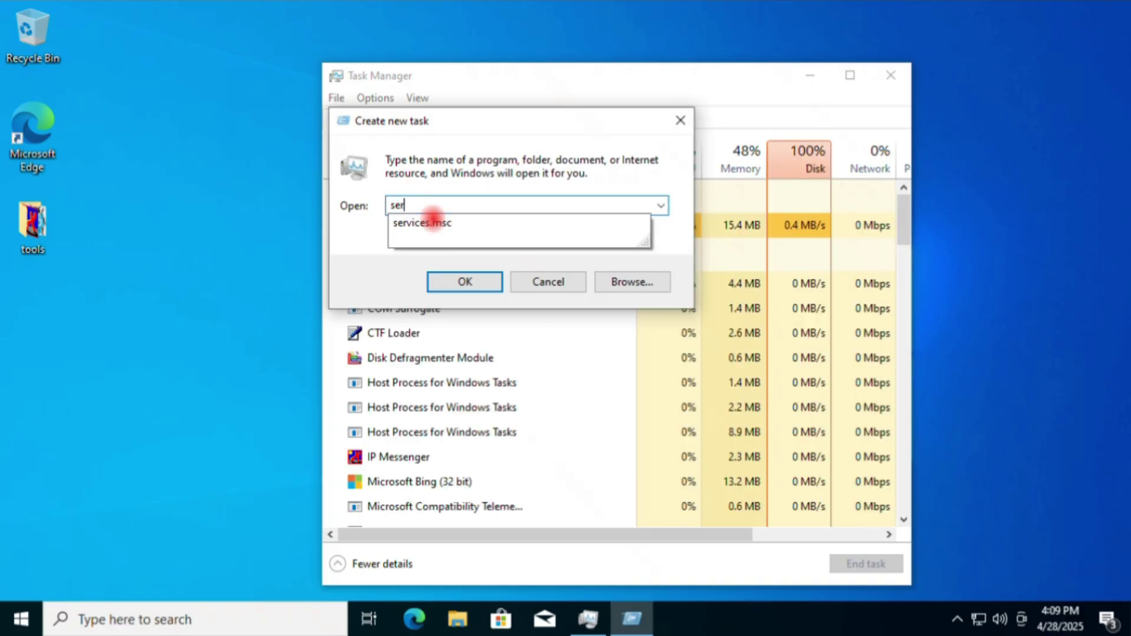
type("vices.ms")
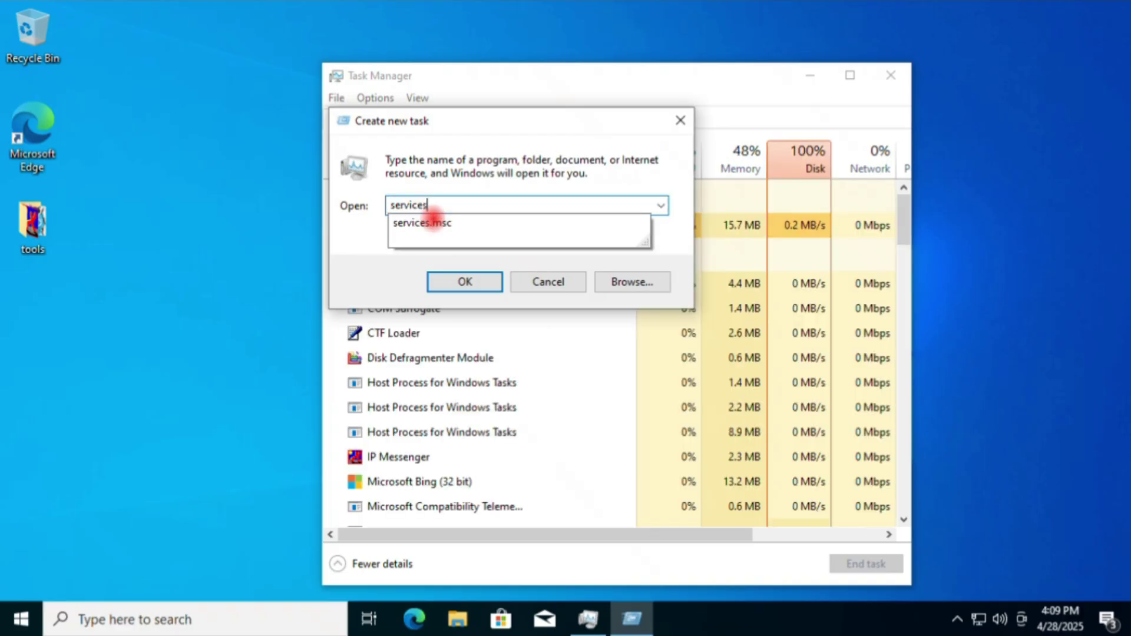
left_click(434, 222)
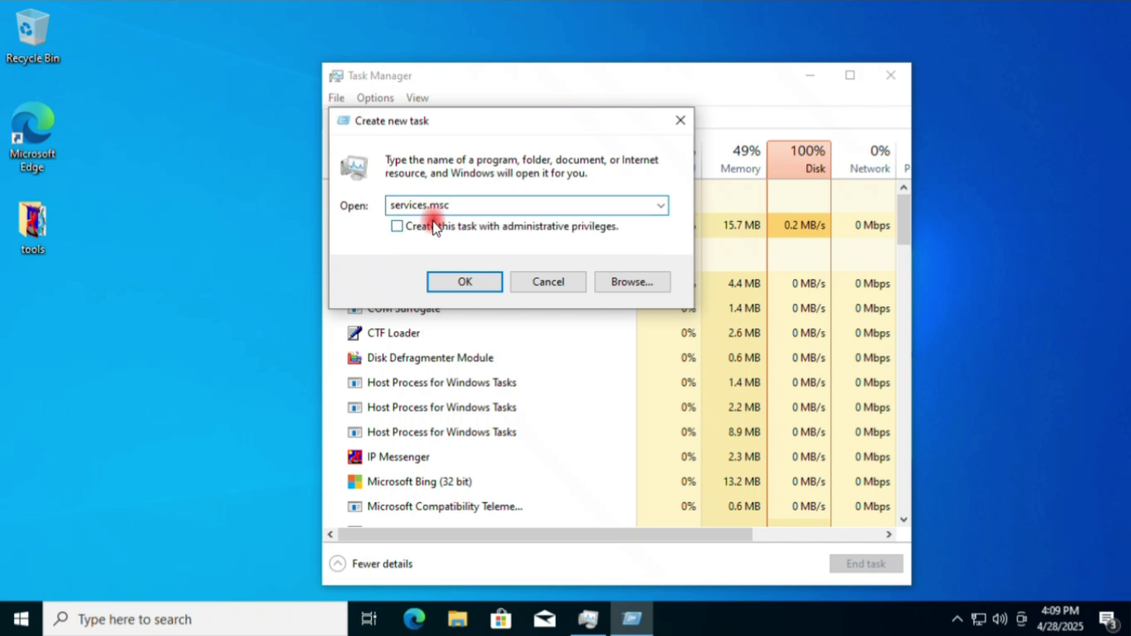
left_click(397, 226)
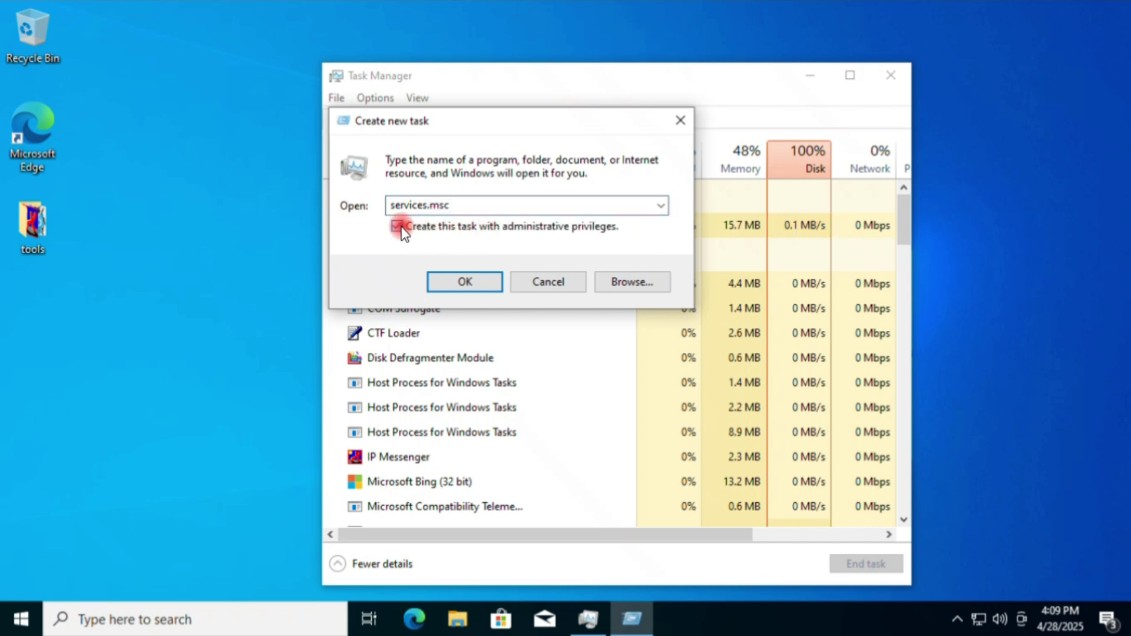
left_click(469, 281)
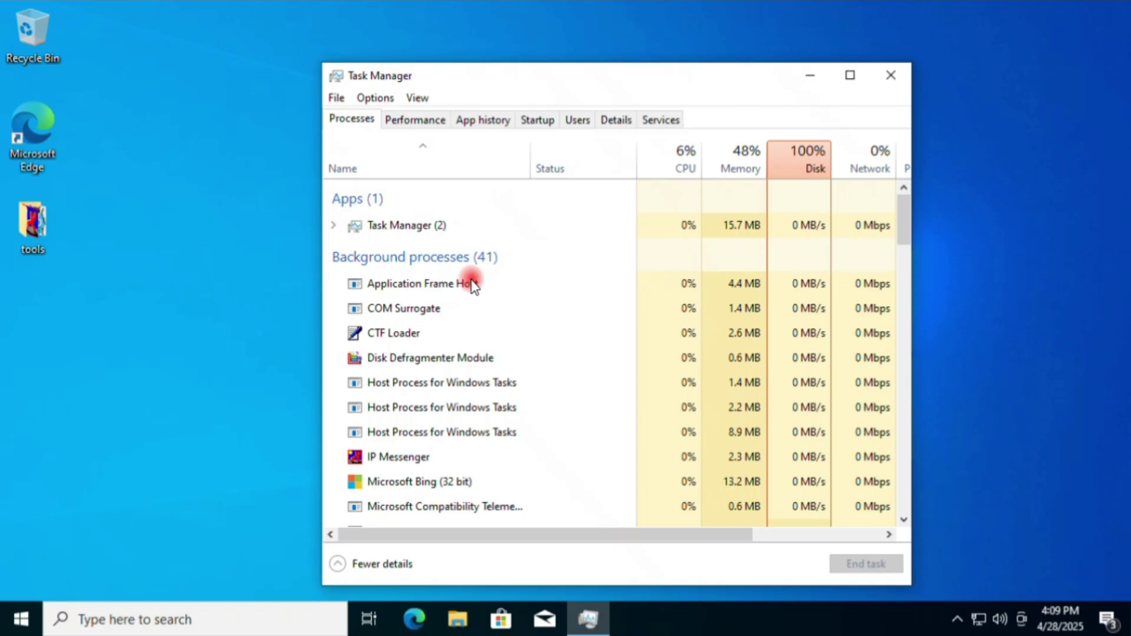
left_click(816, 77)
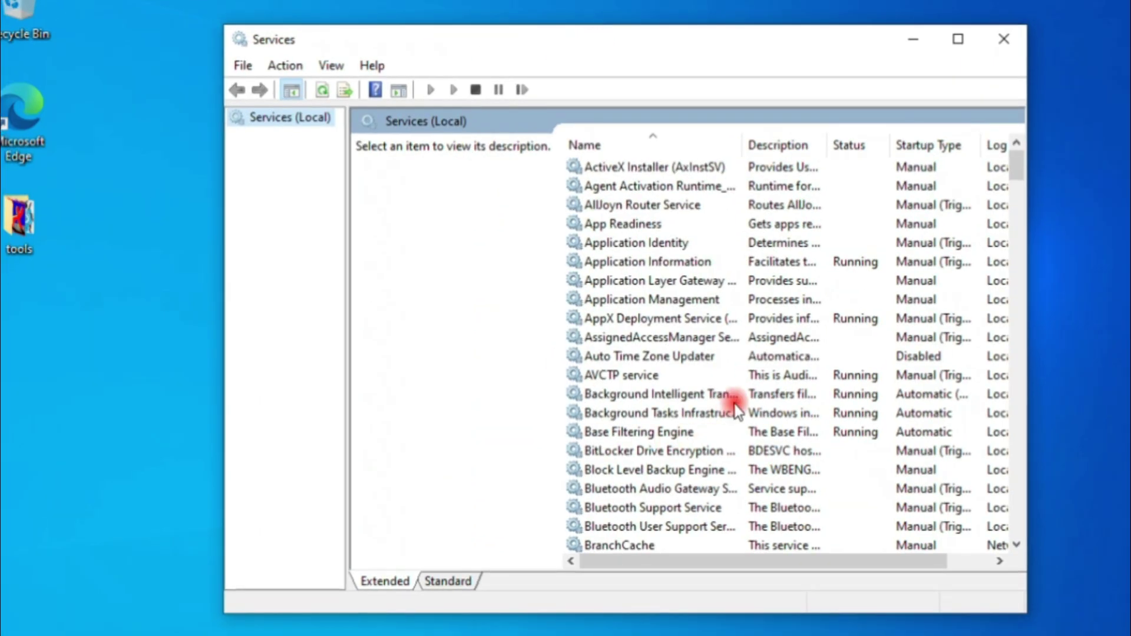
Step: Select Microsoft Store Install Service in the services list and widen the Name column to show full service names
left_click(641, 323)
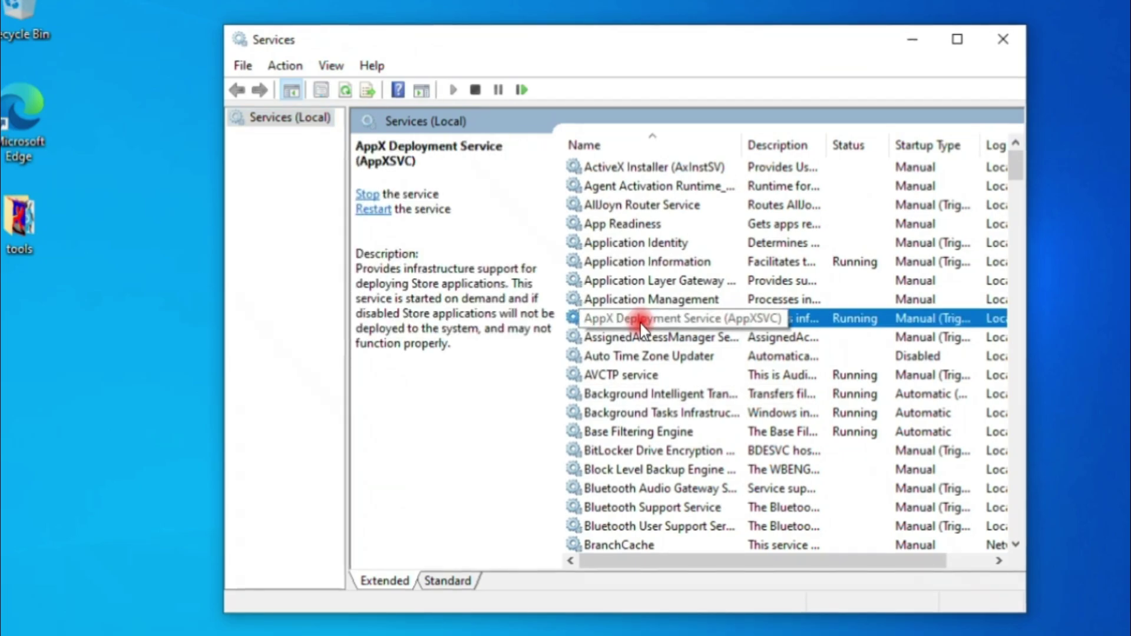
key("m")
scroll(718, 439, "down", 1)
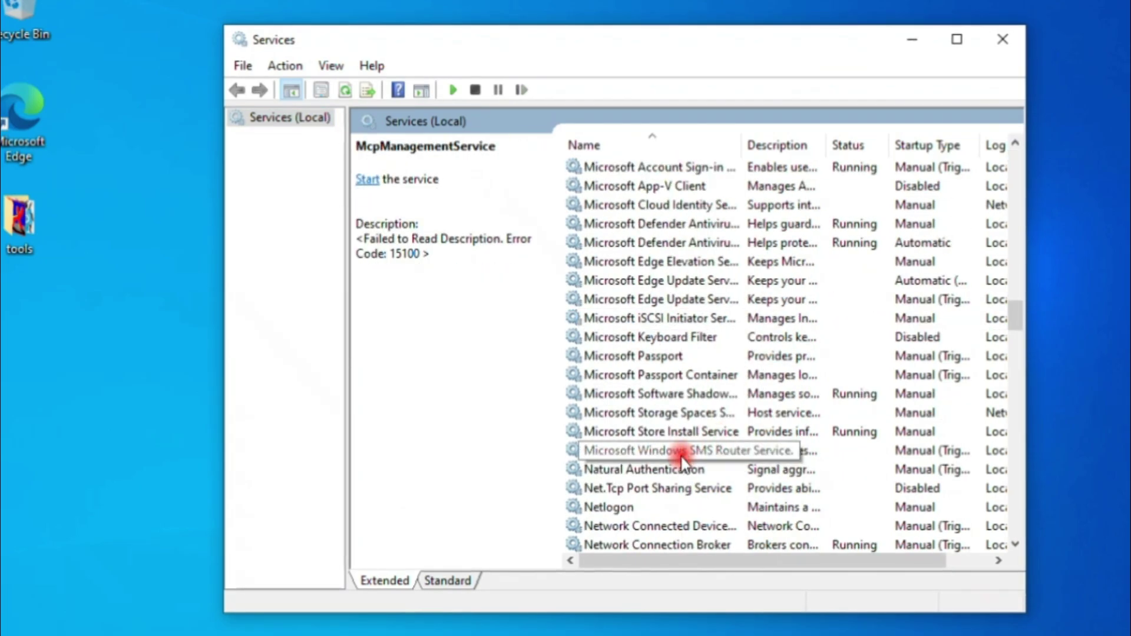
left_click(673, 436)
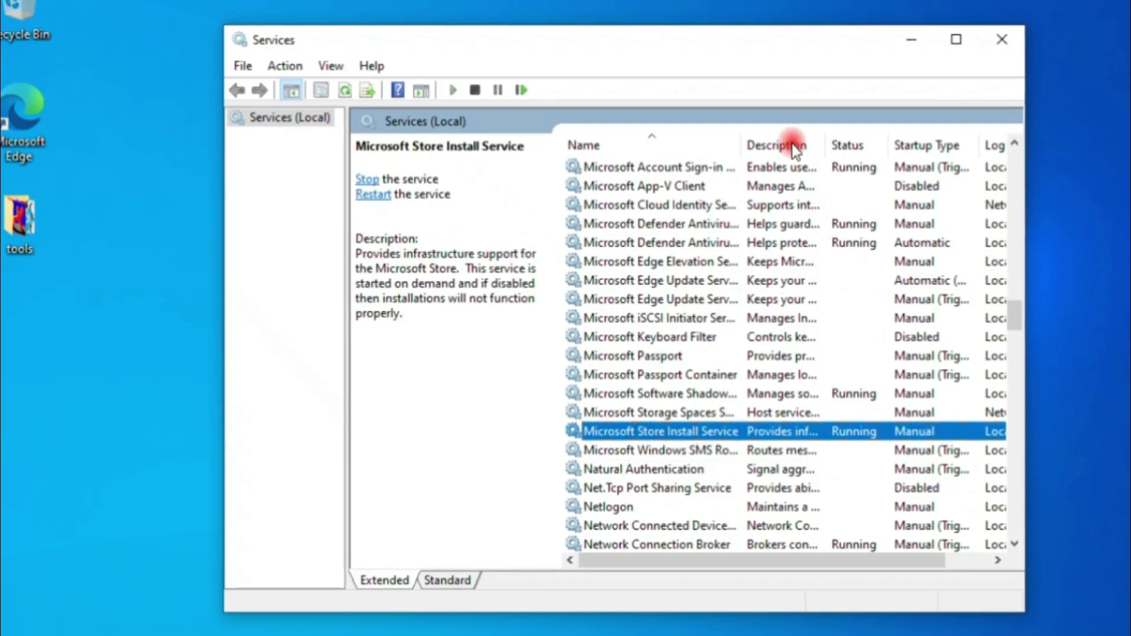
left_click_drag(740, 134, 809, 152)
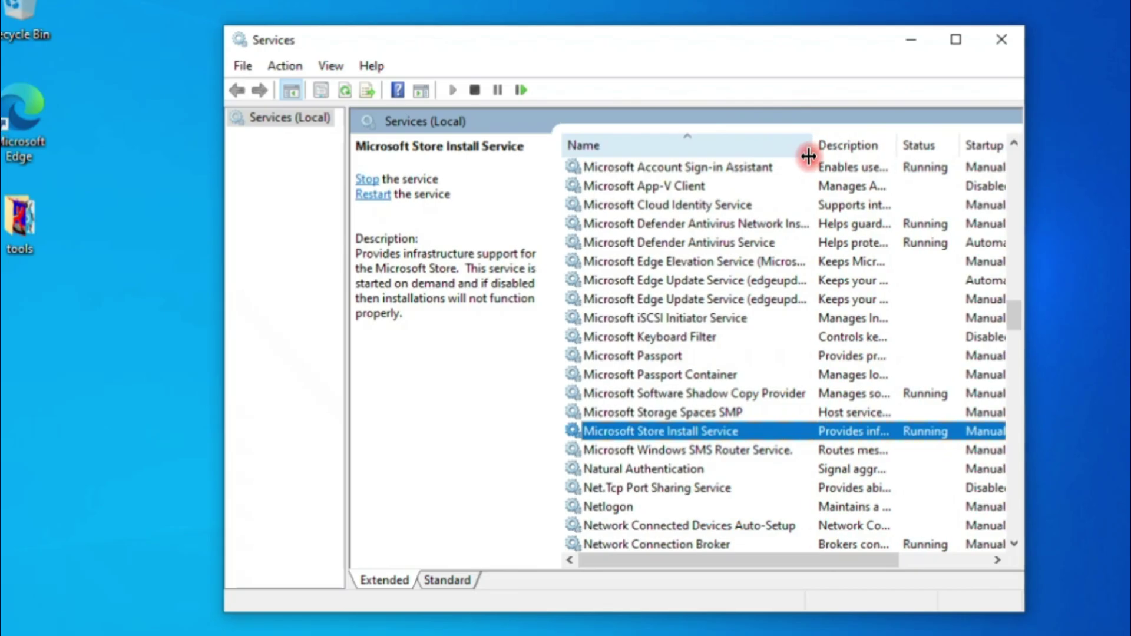
Step: Set the startup type of Microsoft Store Install Service to Automatic in its properties
left_click(726, 433)
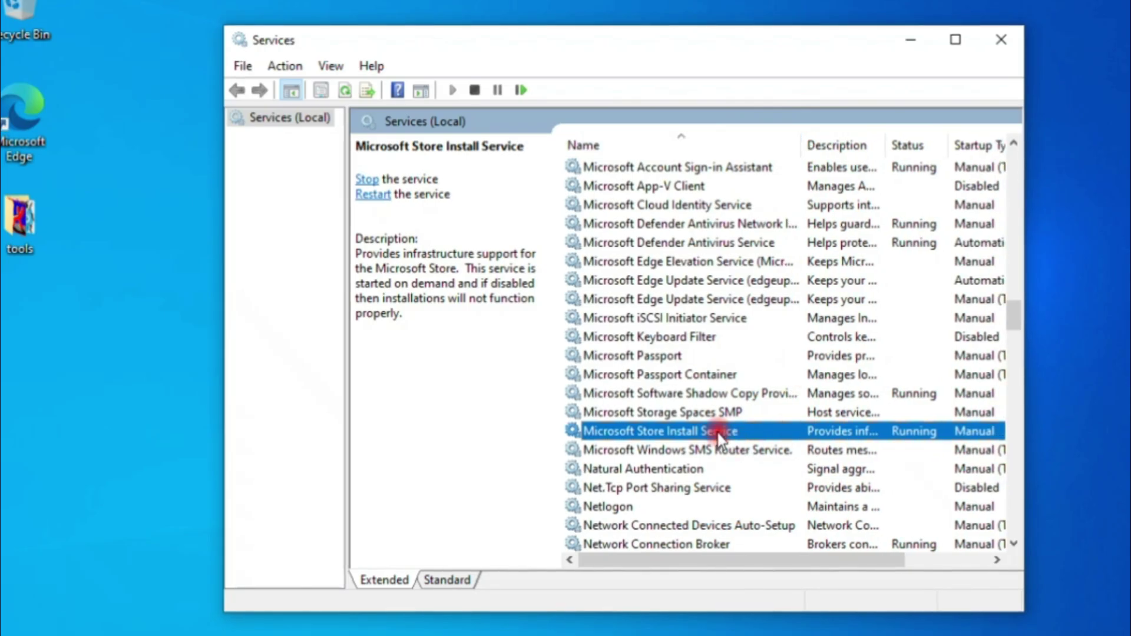
right_click(719, 434)
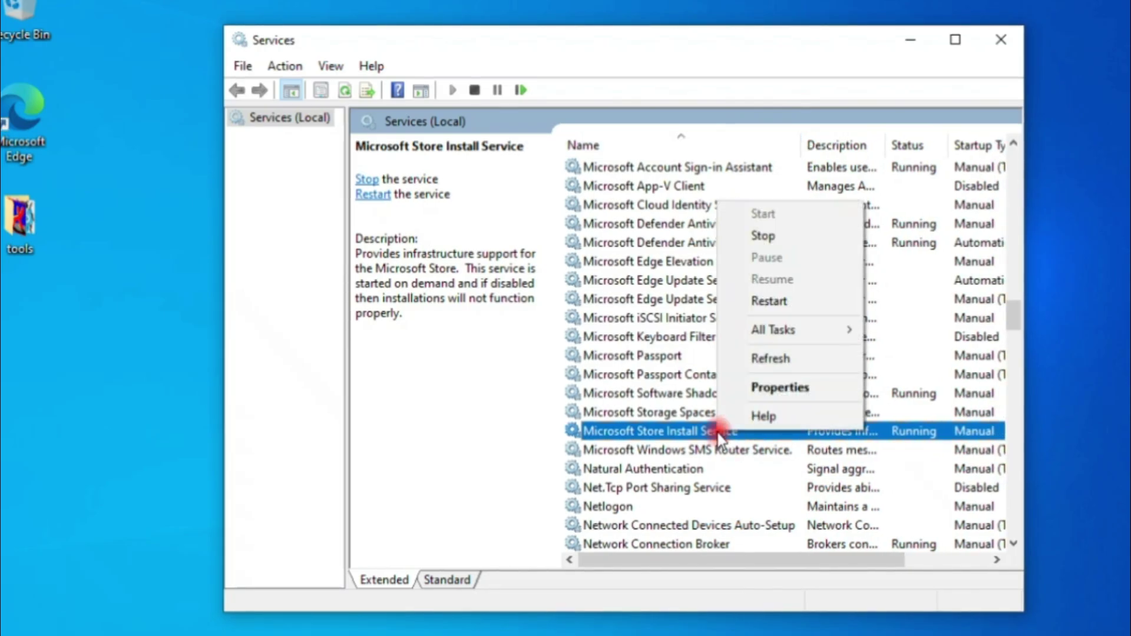
left_click(774, 386)
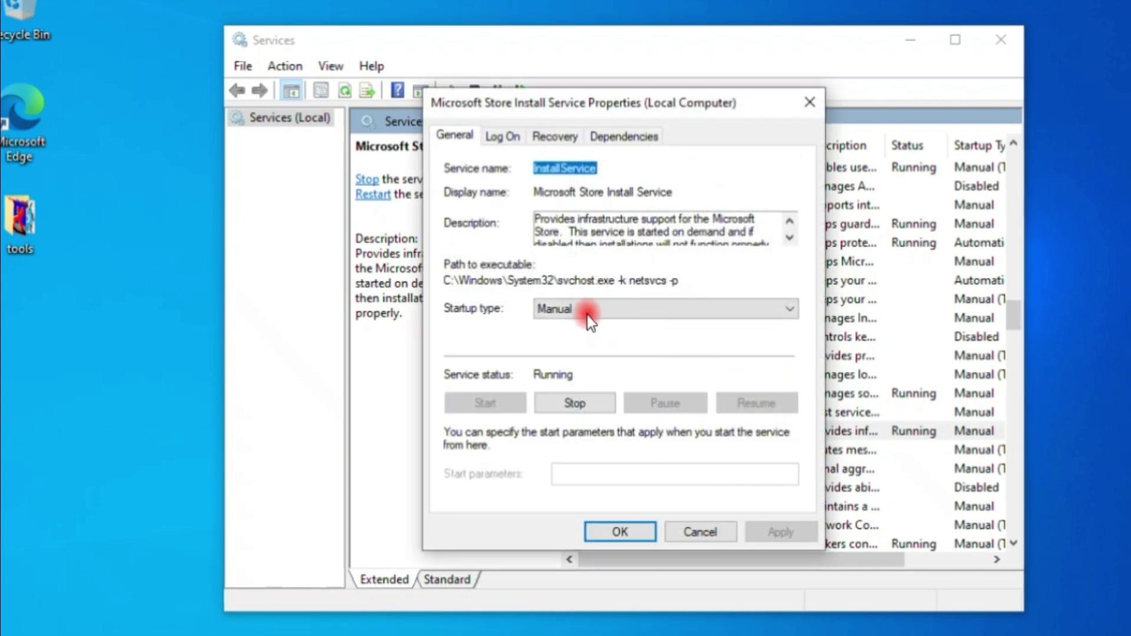
left_click(596, 307)
left_click(566, 339)
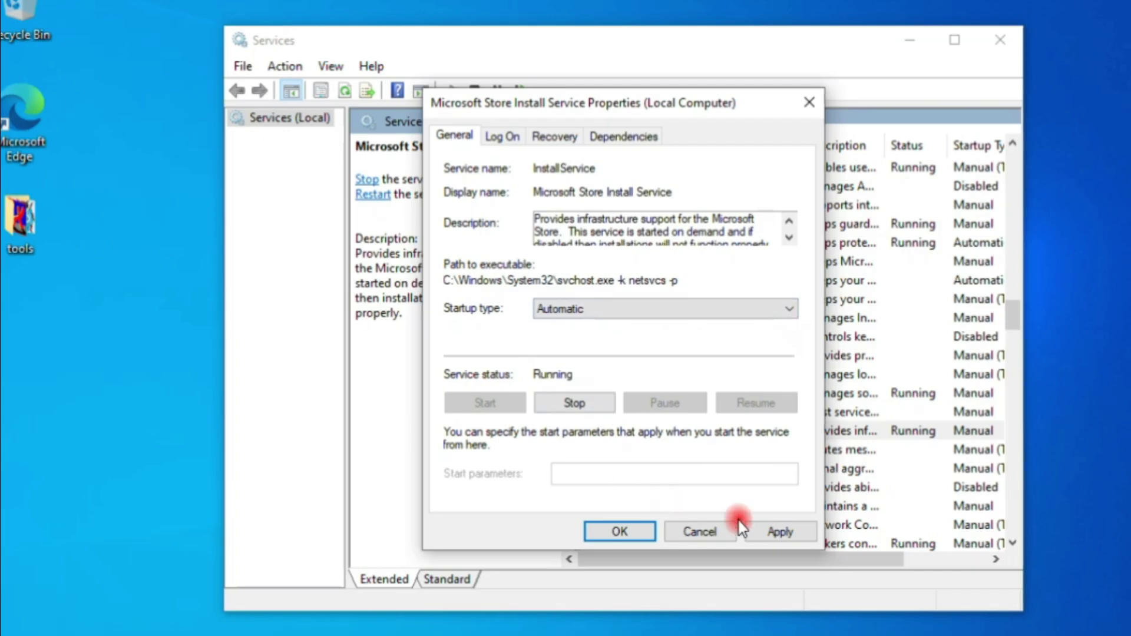
Step: Stop and start Microsoft Store Install Service from its properties, and apply the changes
left_click(573, 400)
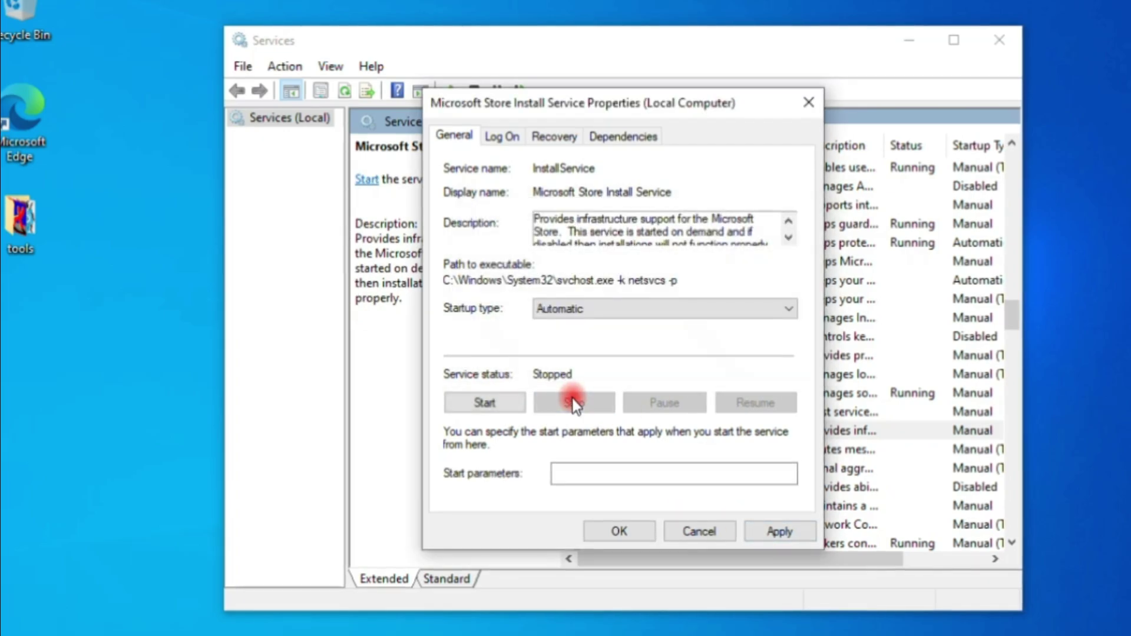
left_click(781, 531)
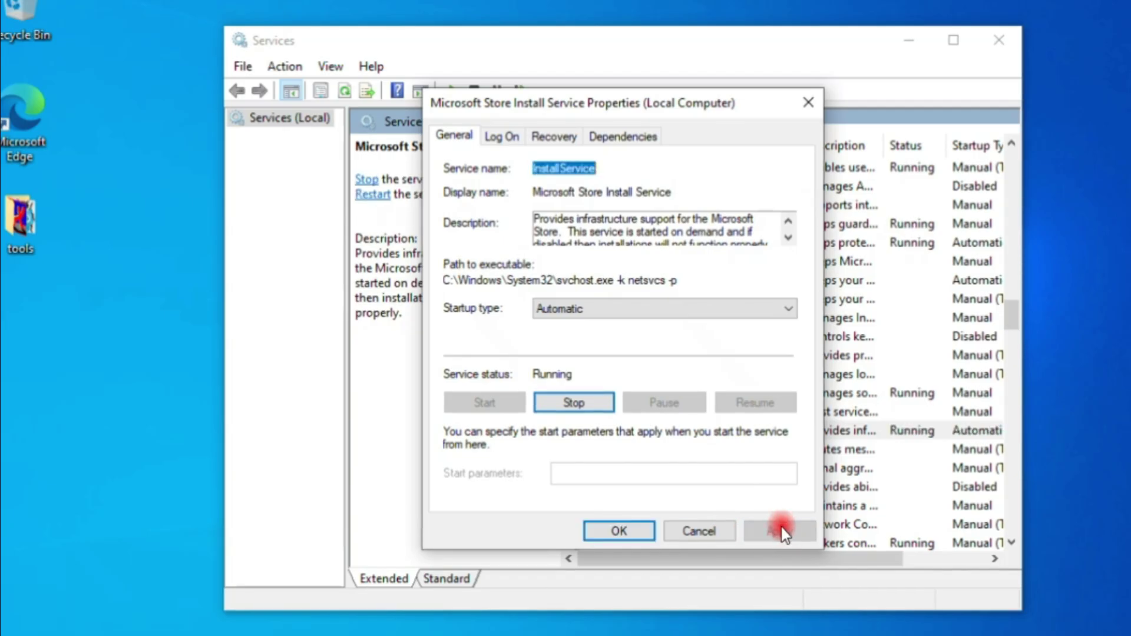
left_click(595, 529)
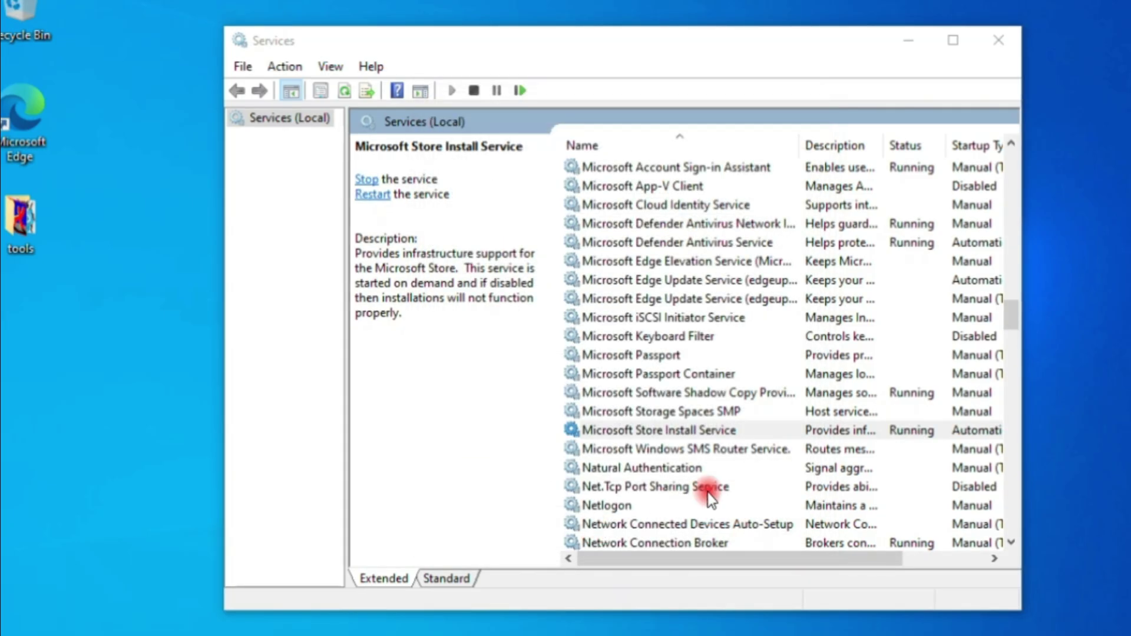
Step: Restart Microsoft Store Install Service from the services list
left_click(695, 433)
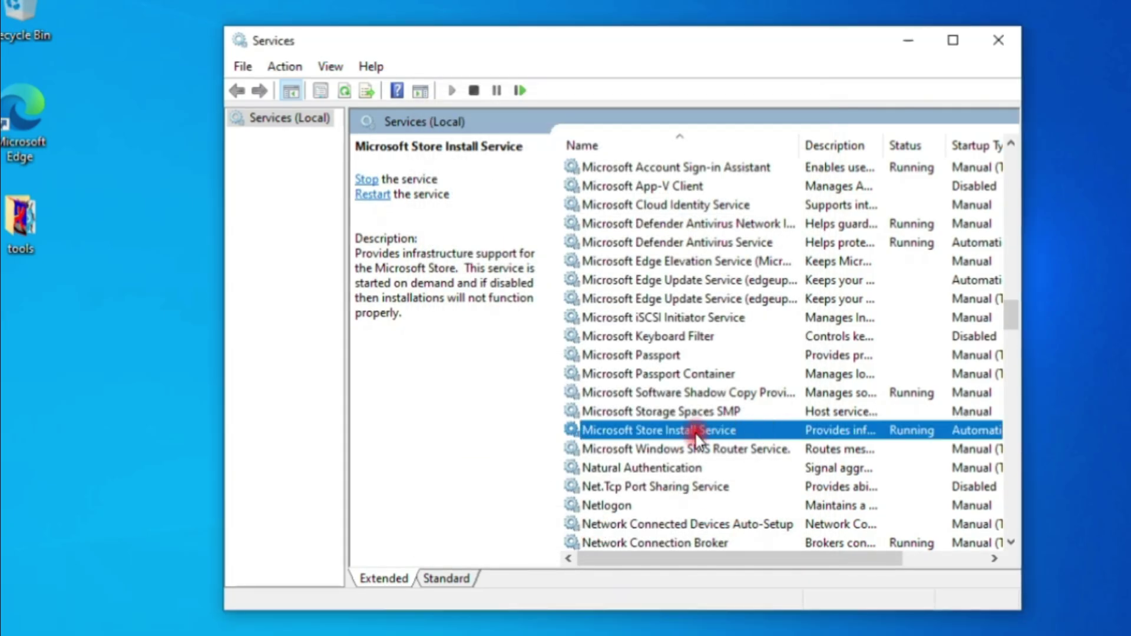
right_click(614, 433)
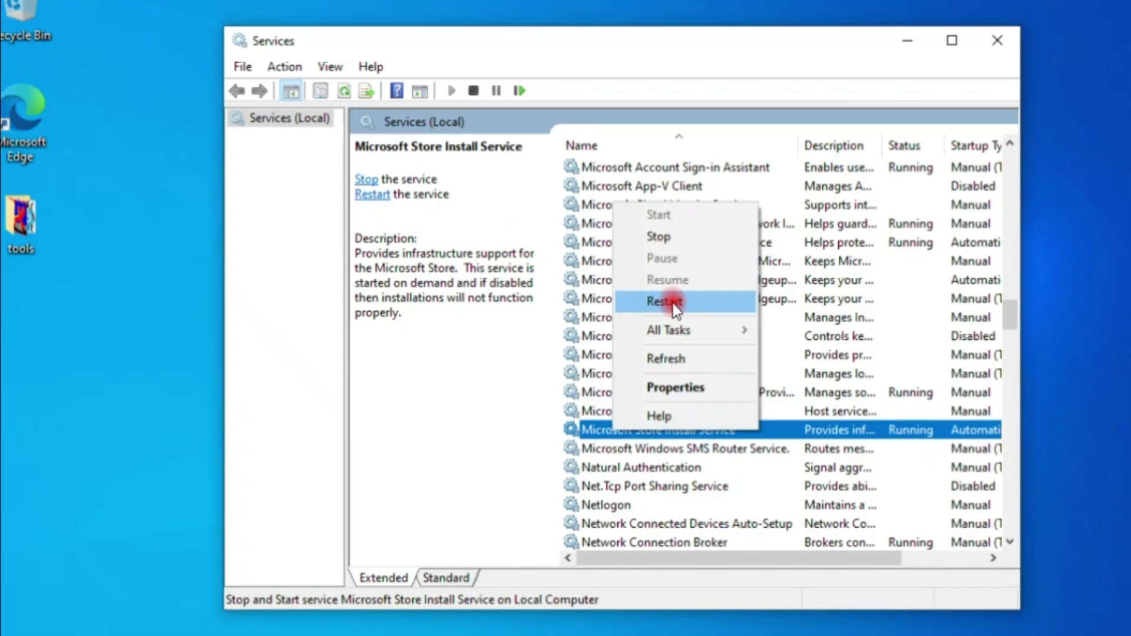
left_click(673, 303)
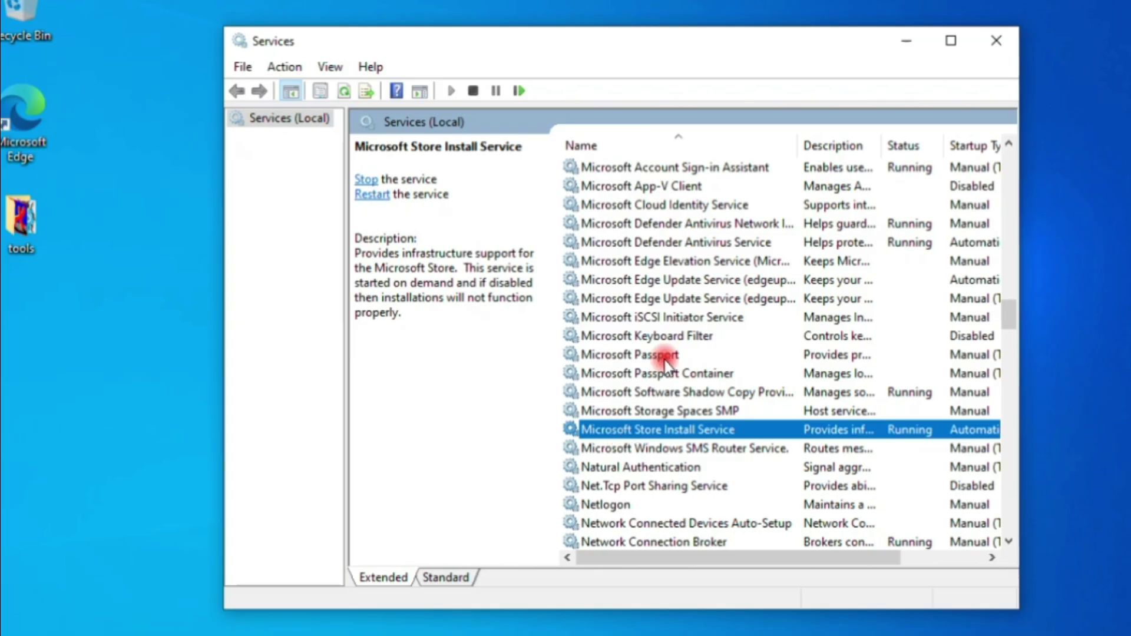
left_click(651, 353)
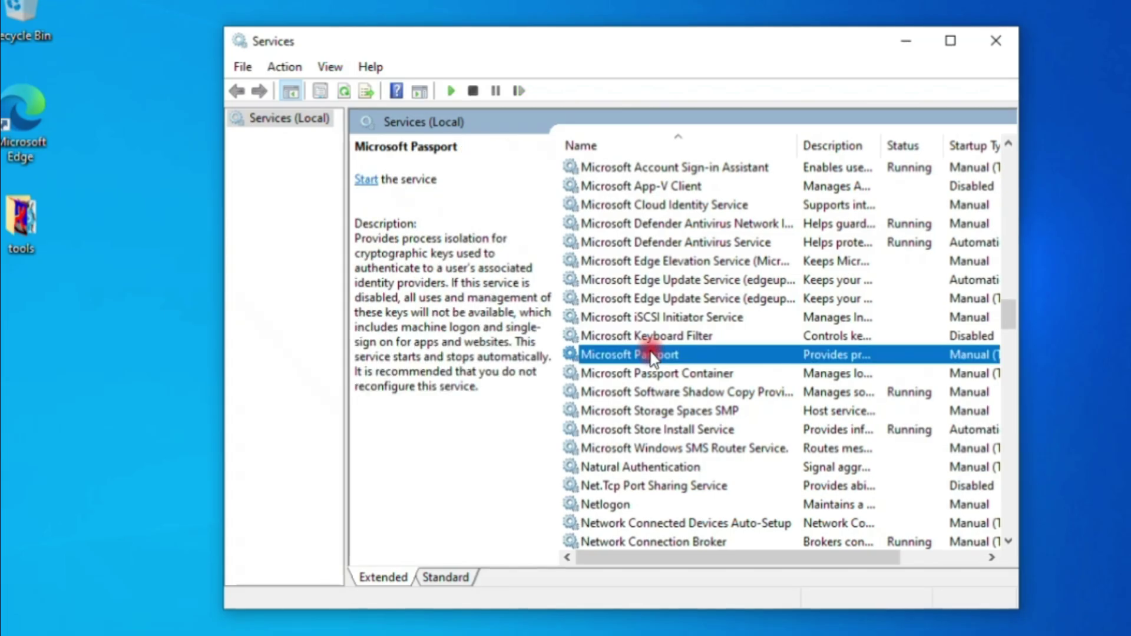
Step: Restart the Windows Update service from the services list and close the Services window
key("w")
scroll(715, 389, "down", 4)
scroll(714, 390, "down", 5)
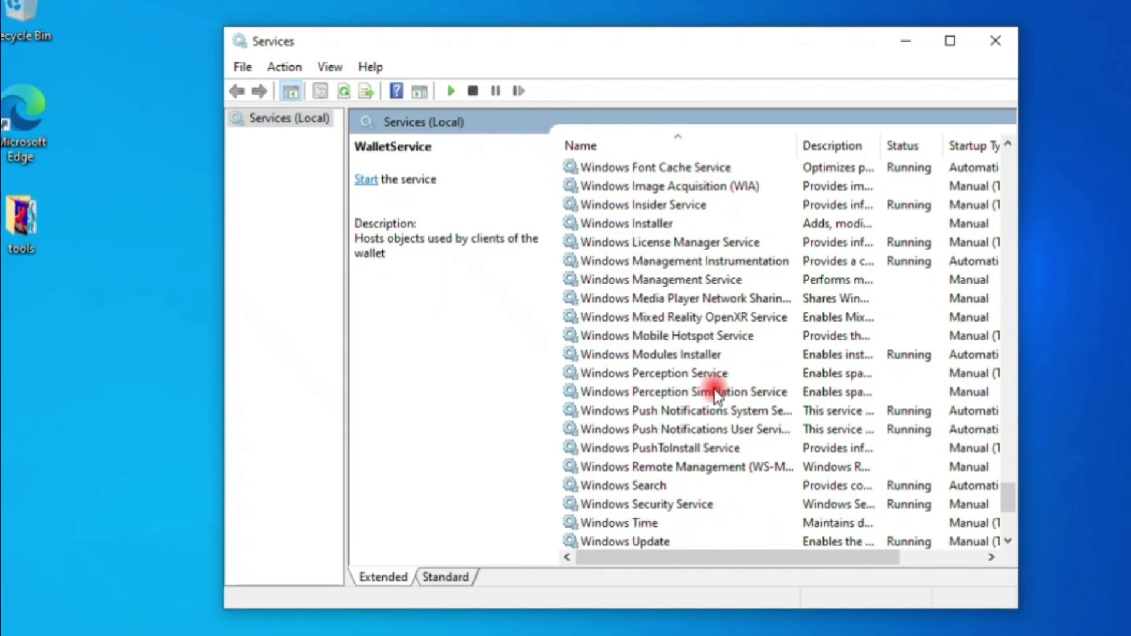
left_click(634, 375)
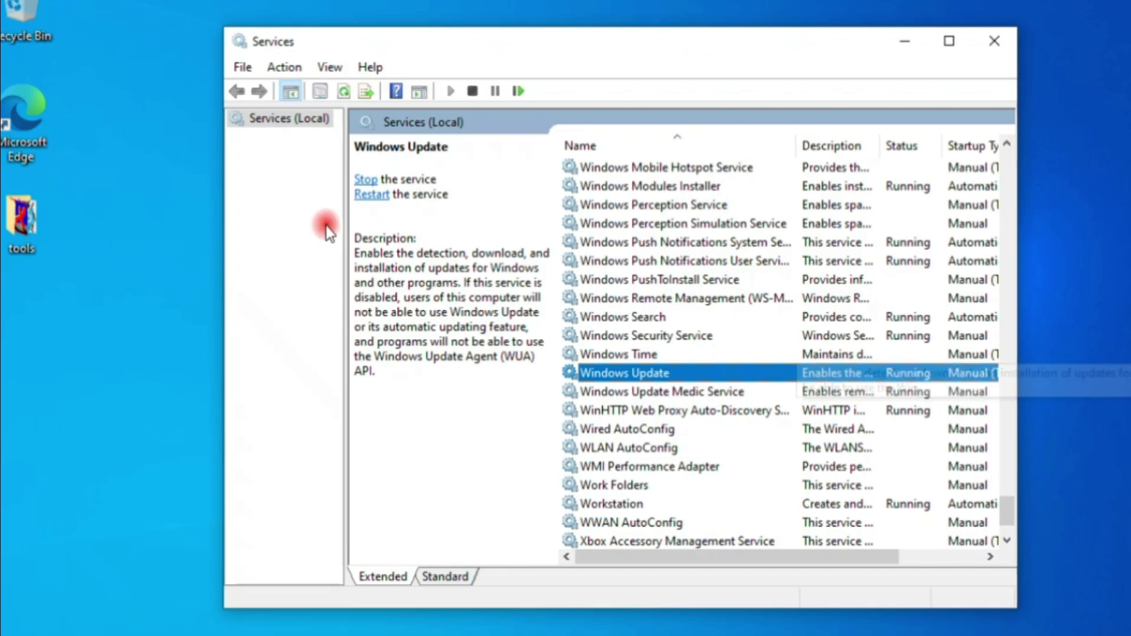
left_click(373, 201)
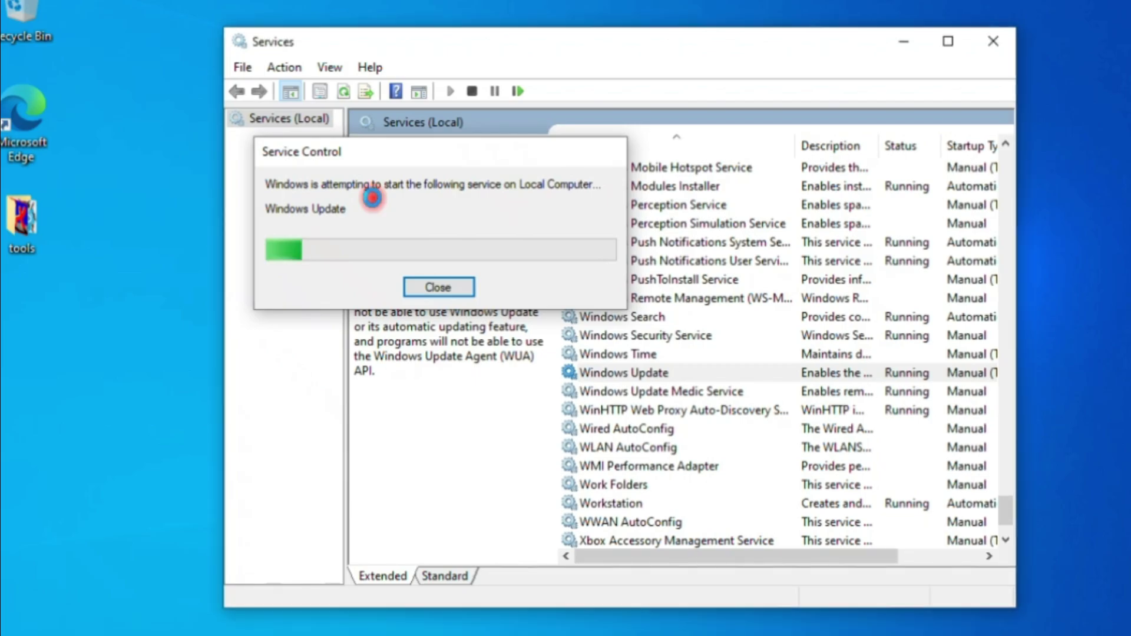
left_click(687, 373)
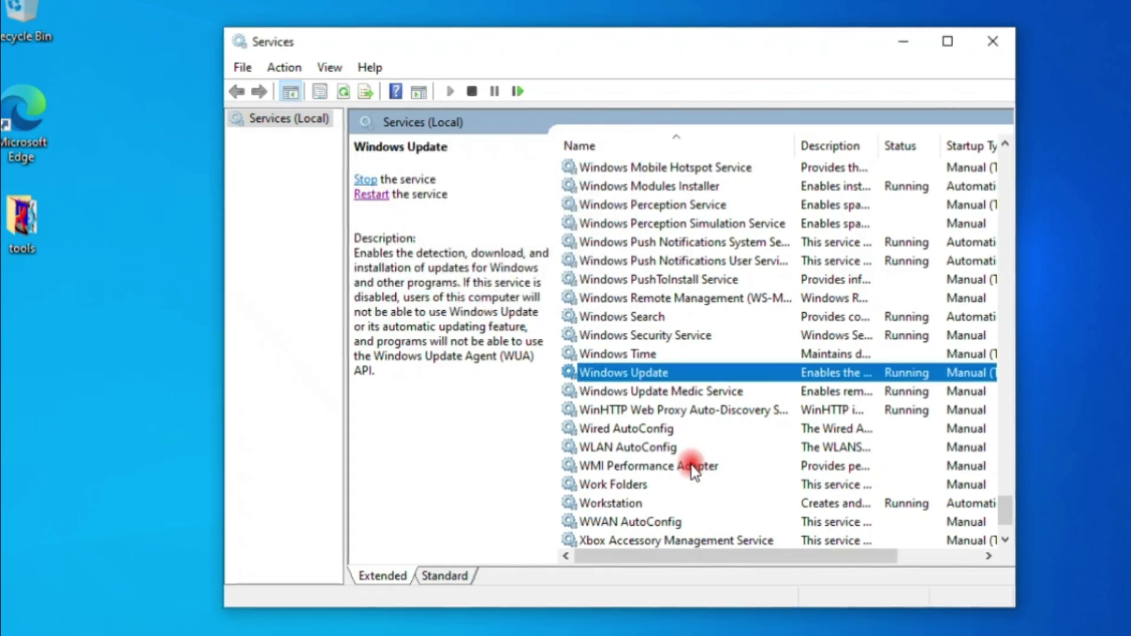
left_click(996, 43)
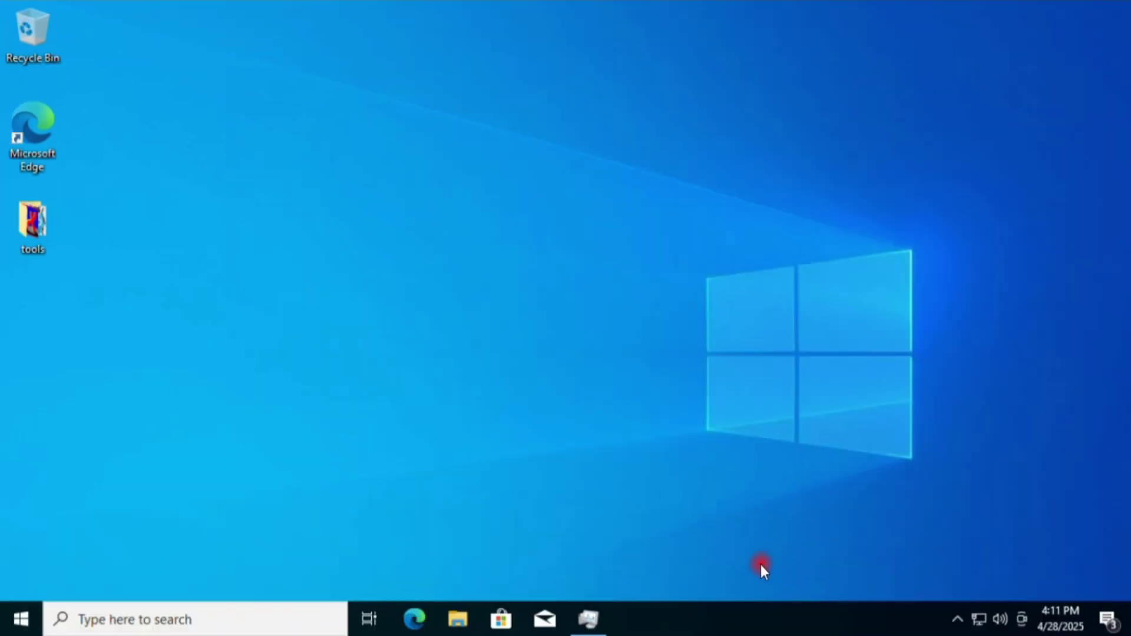
Step: Open the Settings window maximized and go to the Apps & features page
right_click(19, 622)
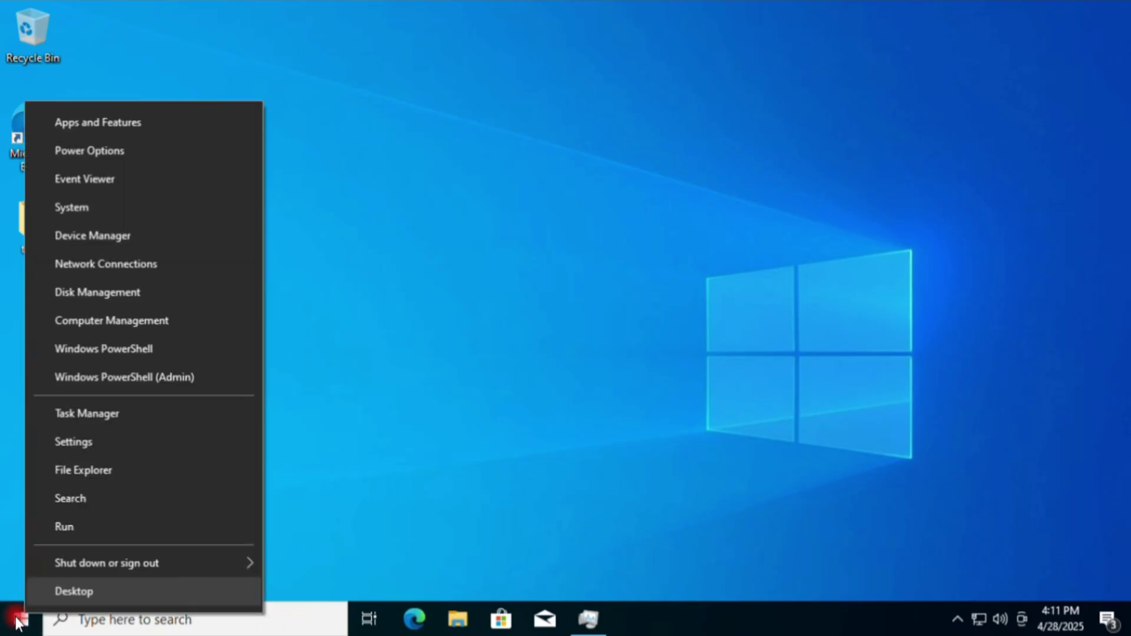
left_click(126, 440)
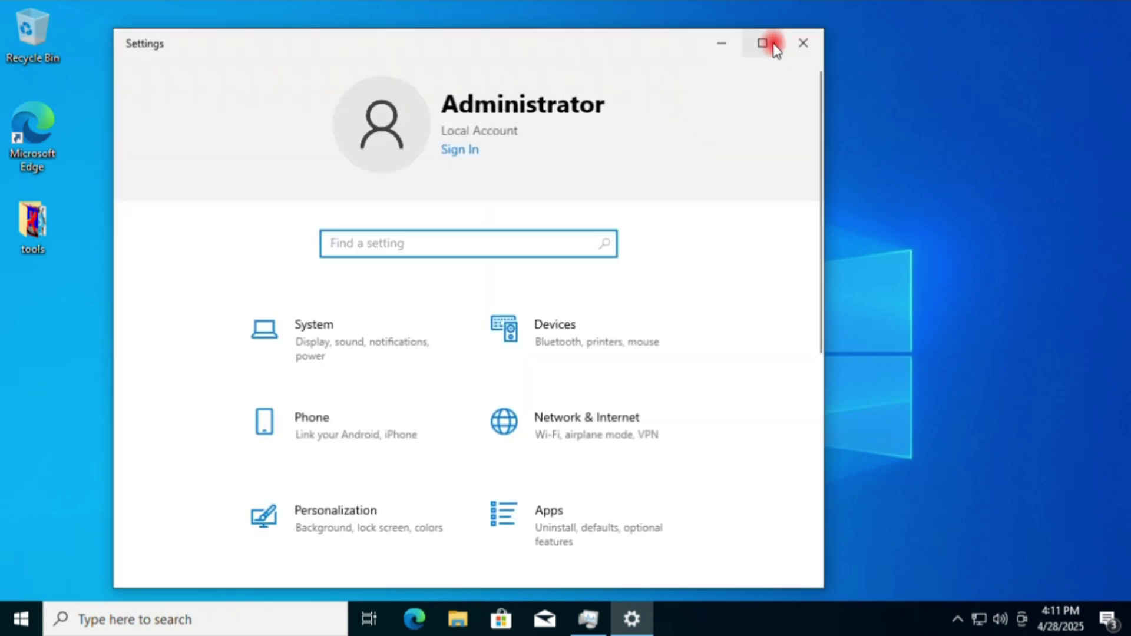
left_click(766, 43)
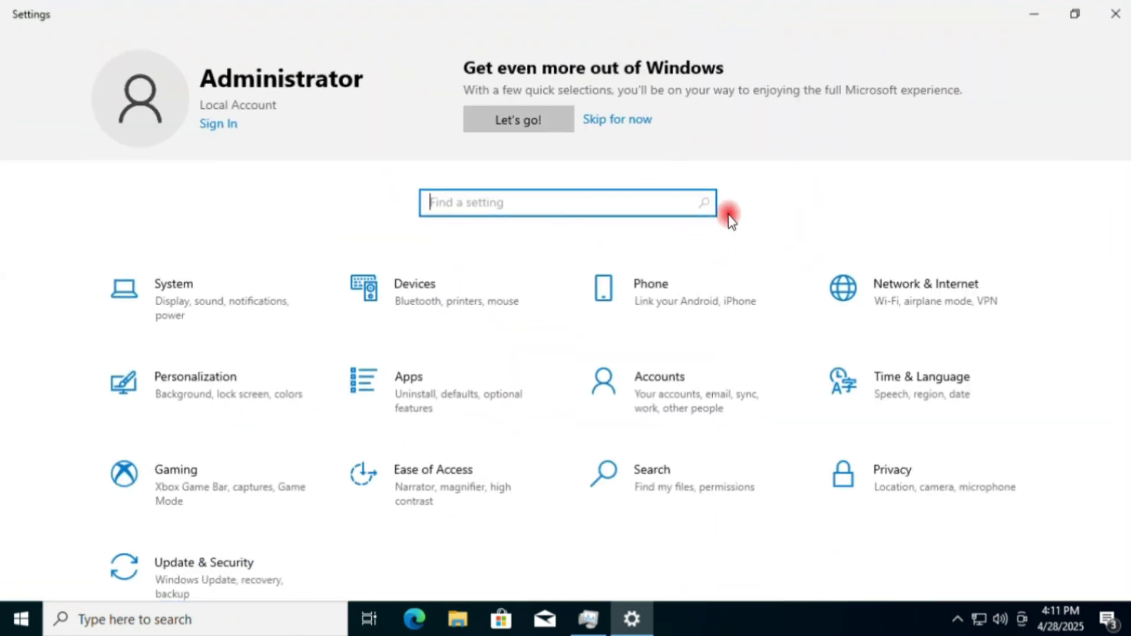
left_click(444, 409)
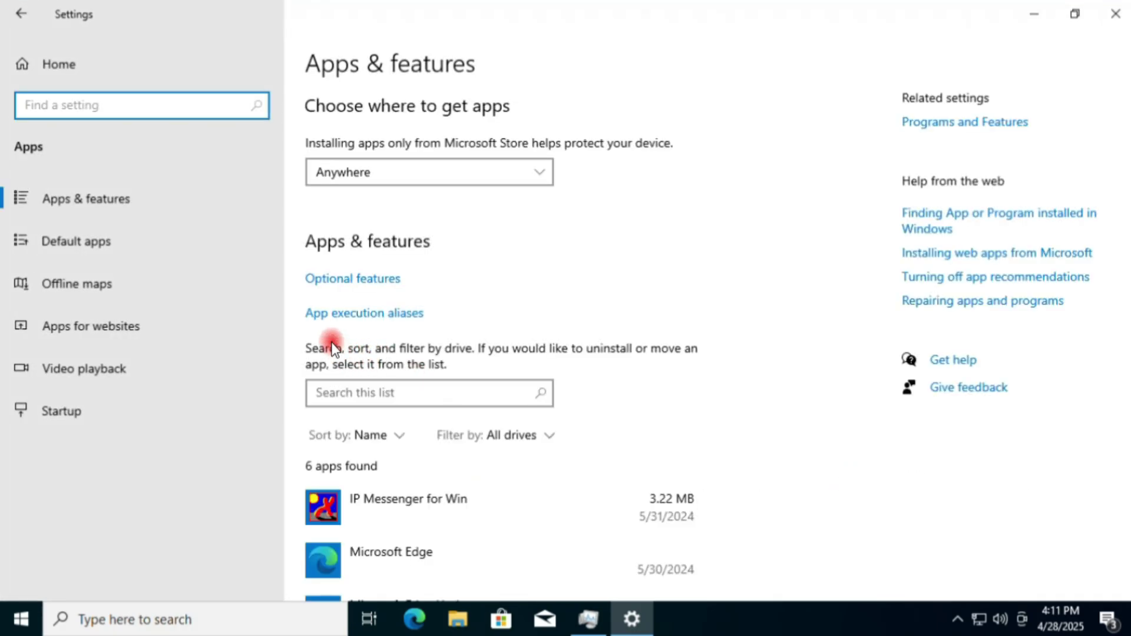
left_click(68, 205)
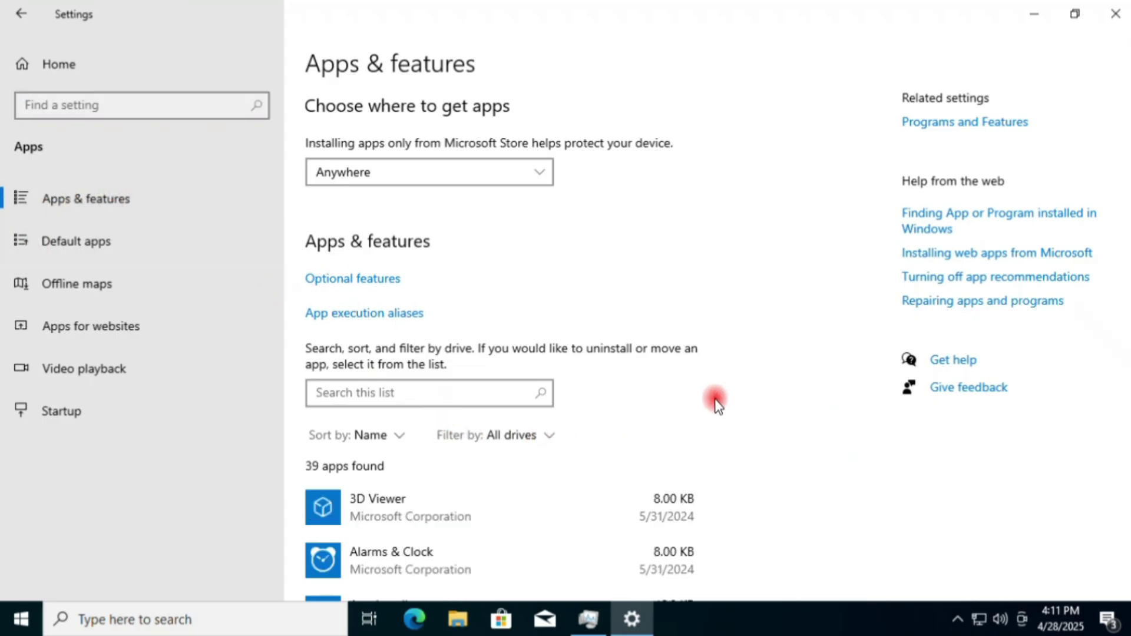
Step: Find Microsoft Store in the installed apps list and open its advanced options
scroll(704, 418, "down", 8)
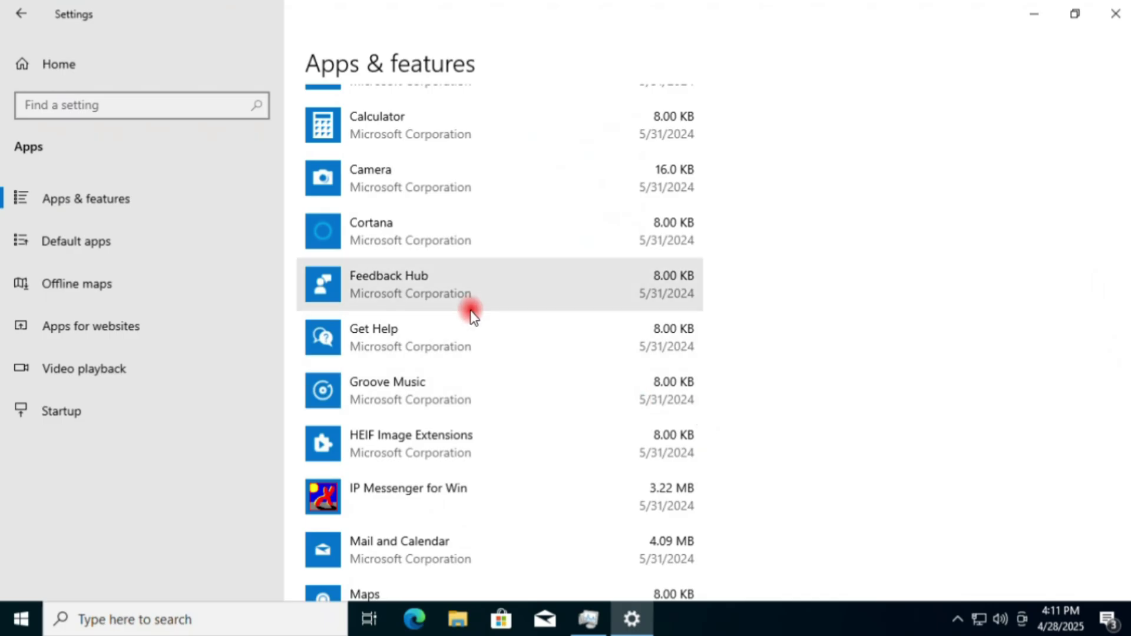
scroll(471, 313, "down", 3)
scroll(472, 314, "down", 4)
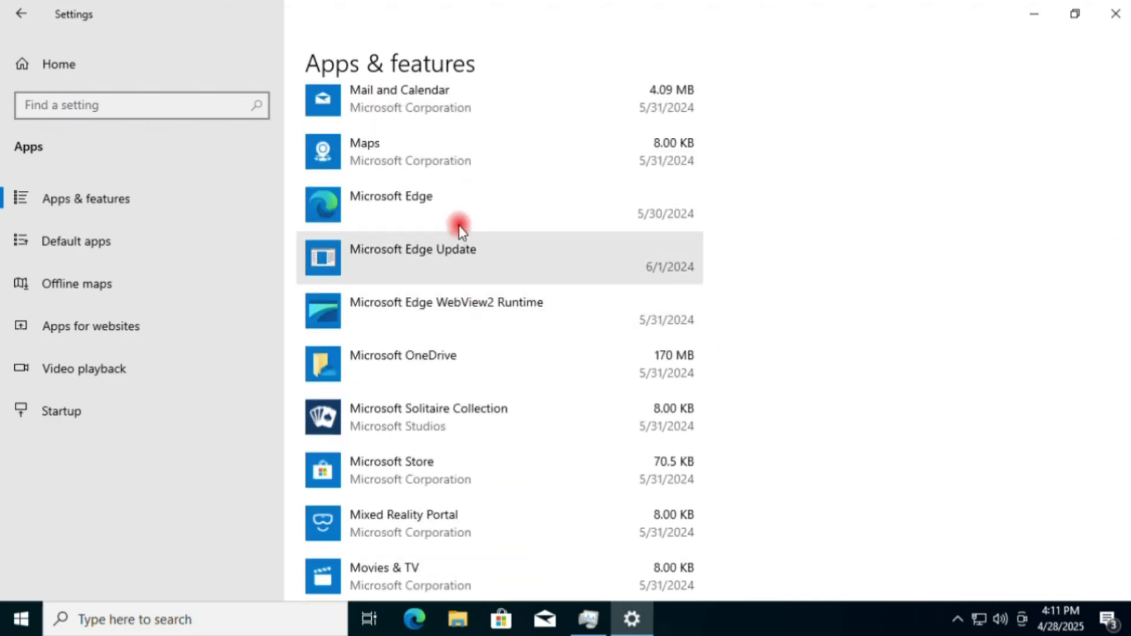
scroll(501, 336, "down", 1)
scroll(500, 339, "down", 2)
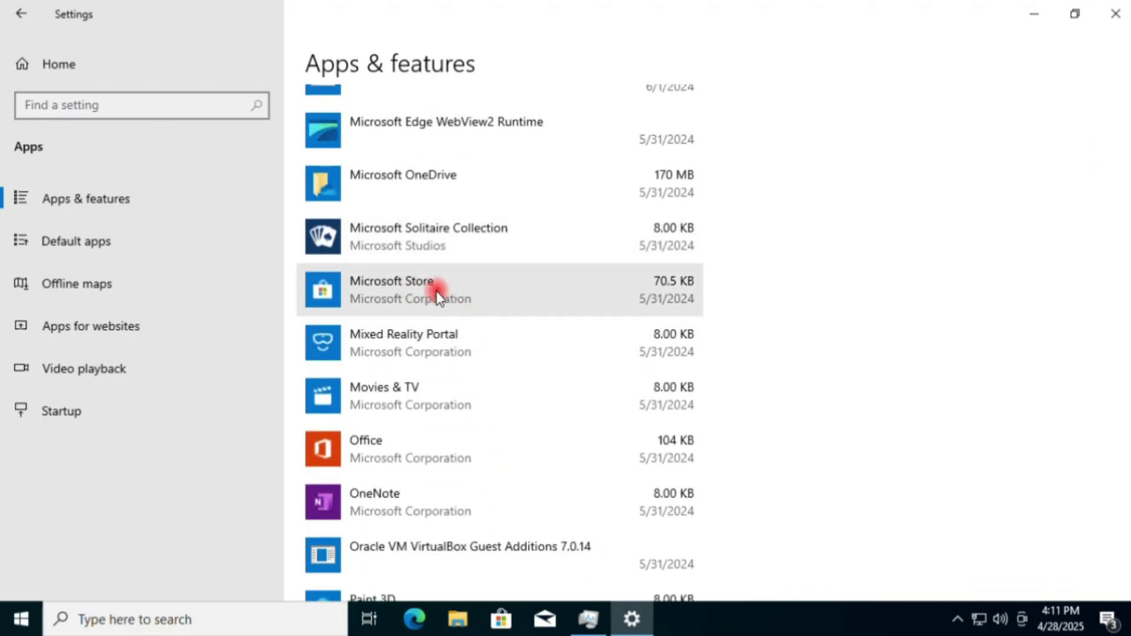
left_click(416, 292)
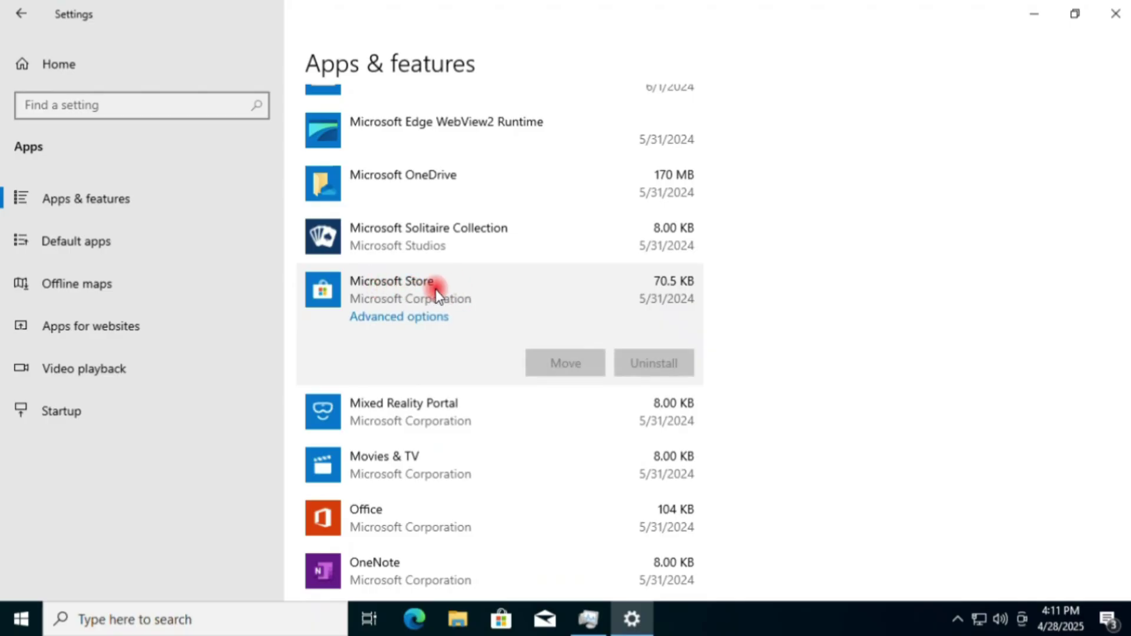
left_click(398, 323)
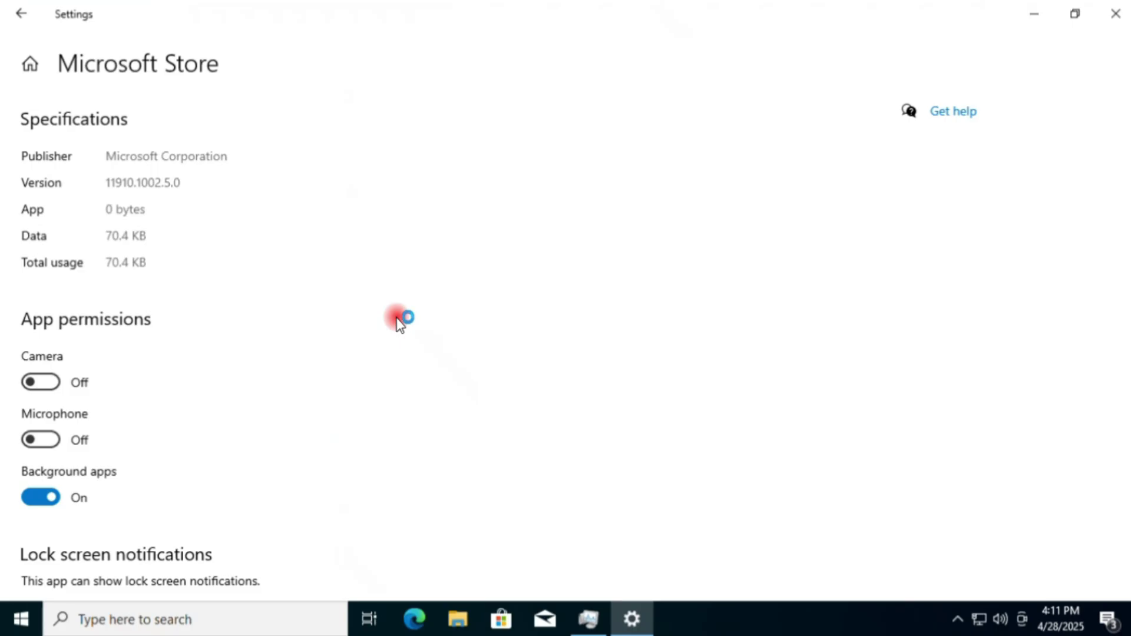
Step: Terminate the Microsoft Store app and its related processes from its advanced options
scroll(95, 384, "down", 2)
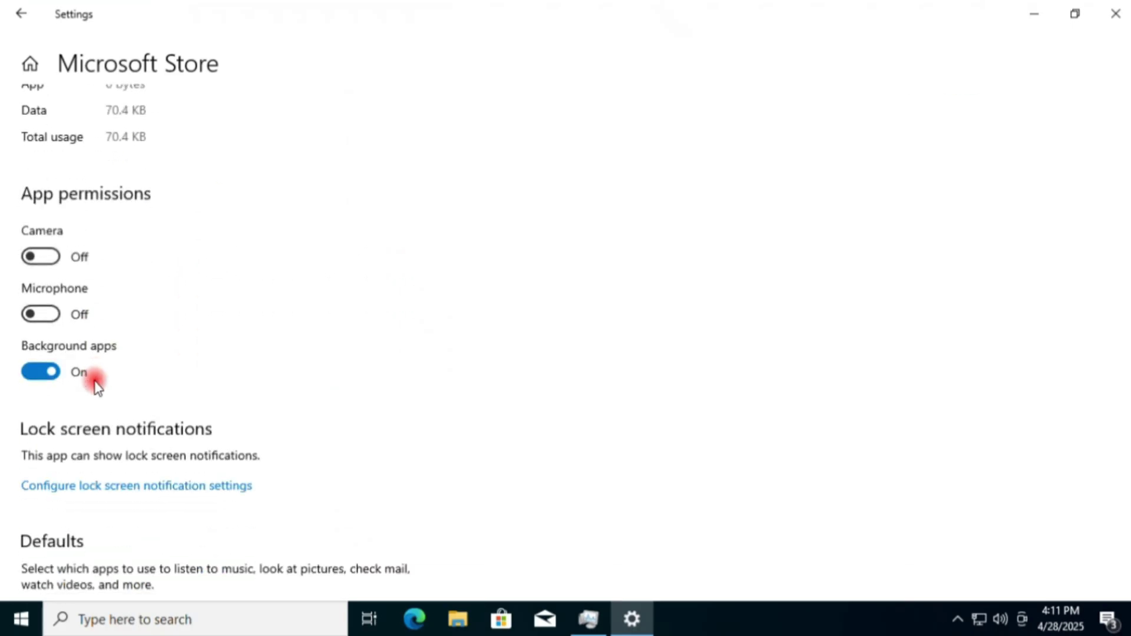
scroll(97, 389, "down", 3)
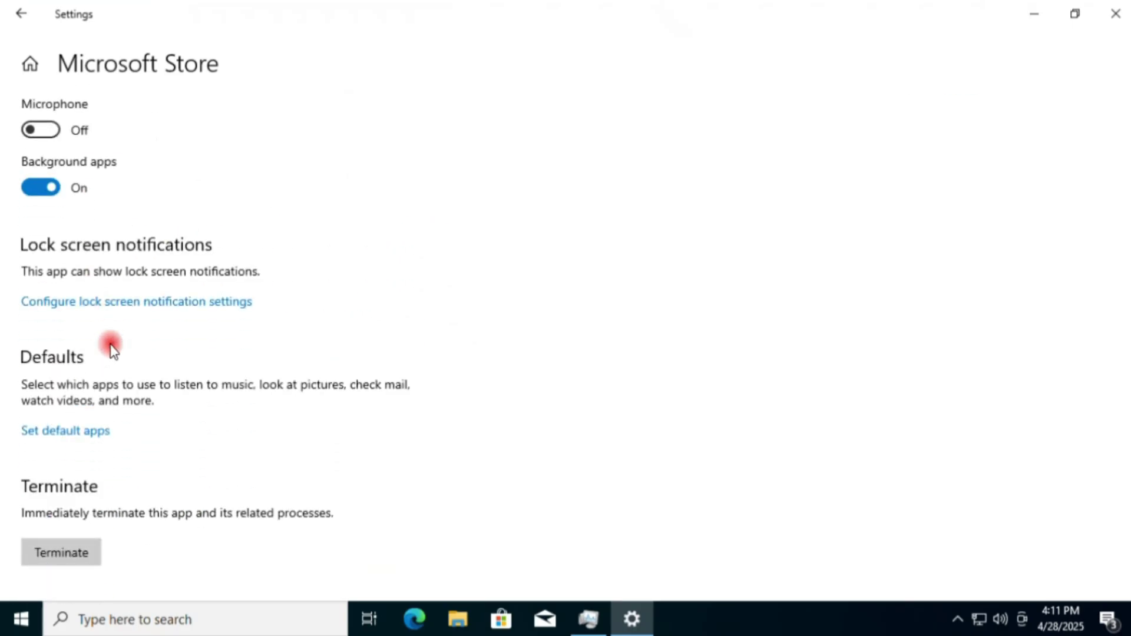
scroll(112, 350, "down", 5)
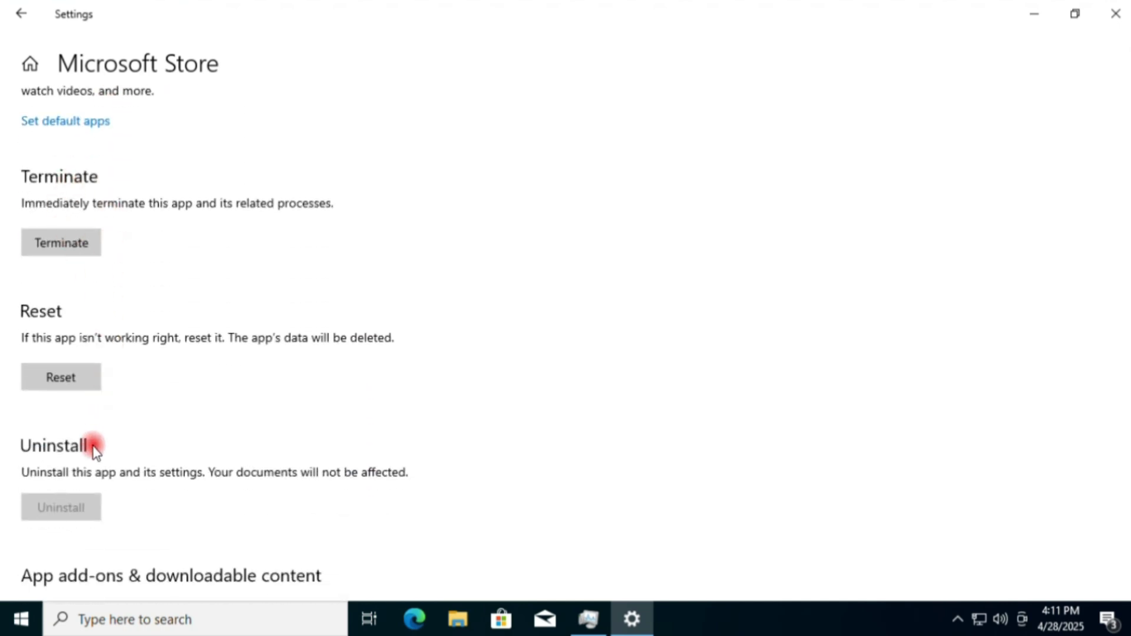
scroll(202, 346, "down", 1)
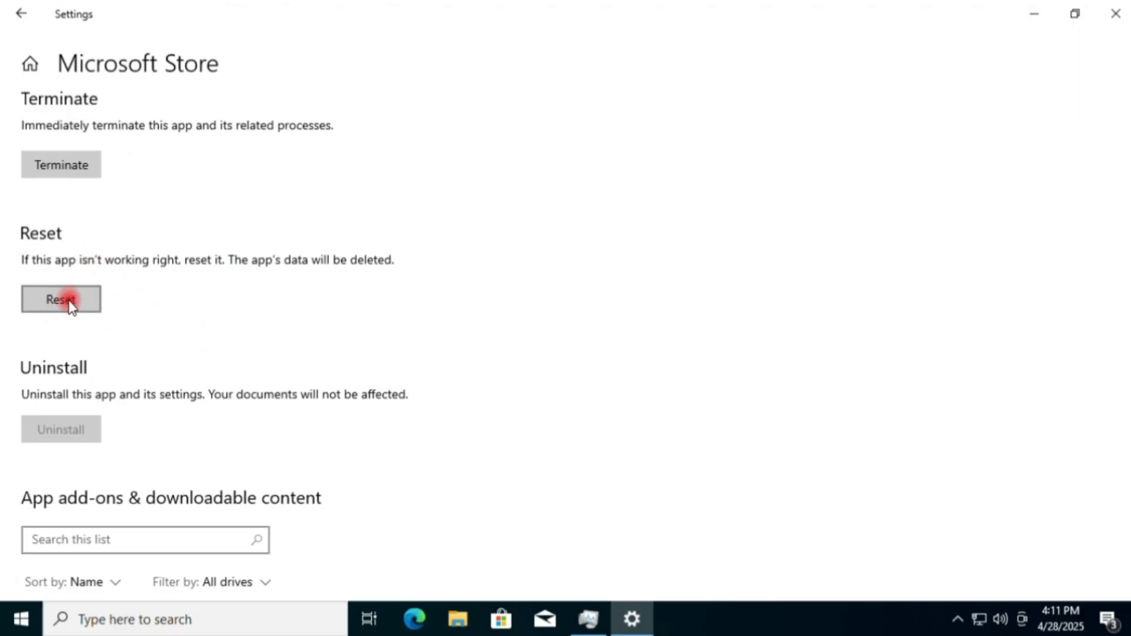
scroll(91, 222, "up", 1)
left_click(63, 240)
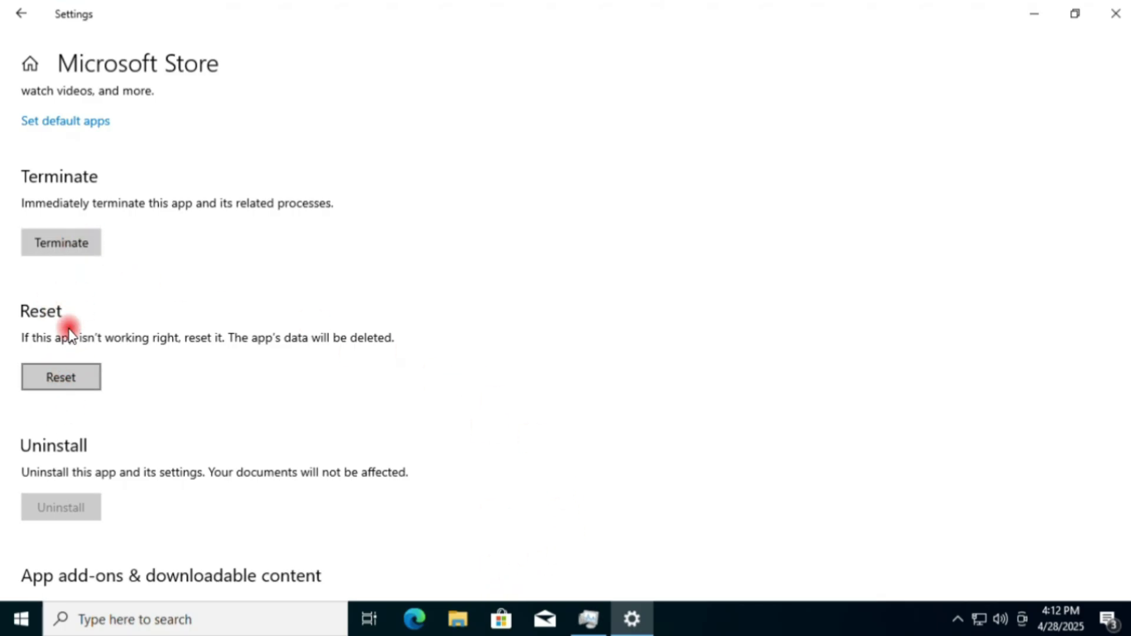
Step: Reset the Microsoft Store app, confirming the deletion of its data, and close Settings
left_click(65, 380)
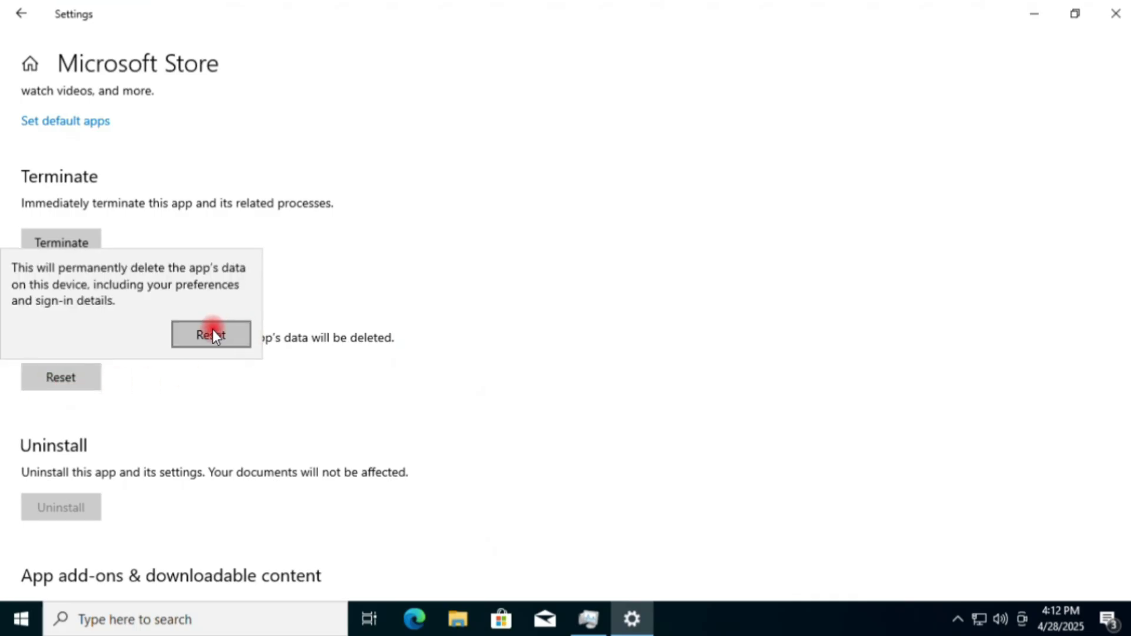
left_click(212, 332)
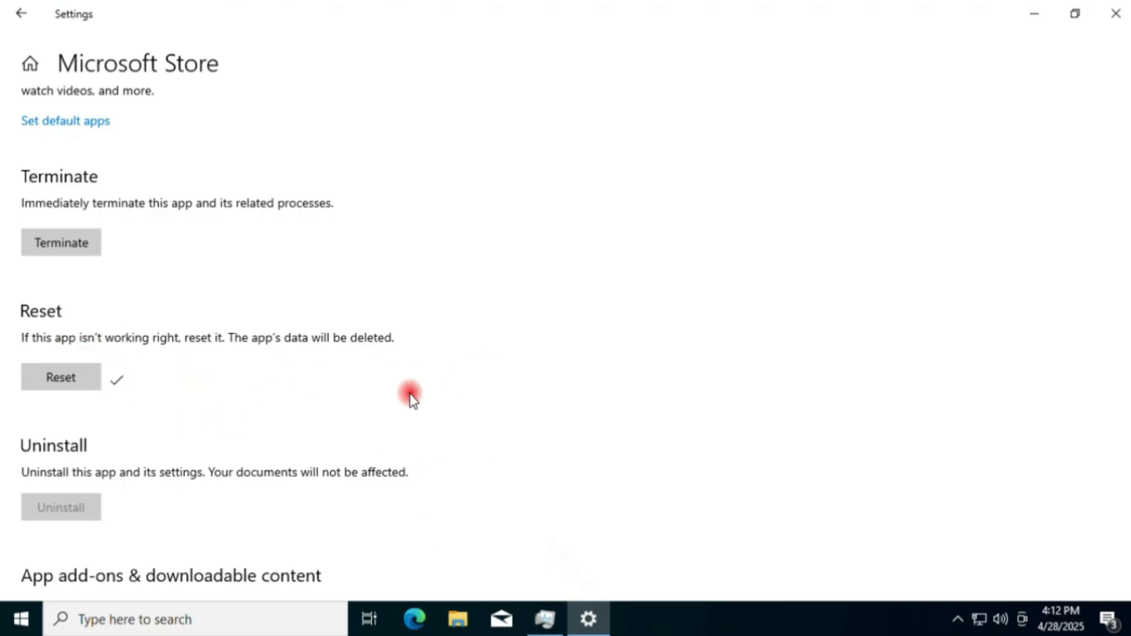
scroll(725, 354, "down", 3)
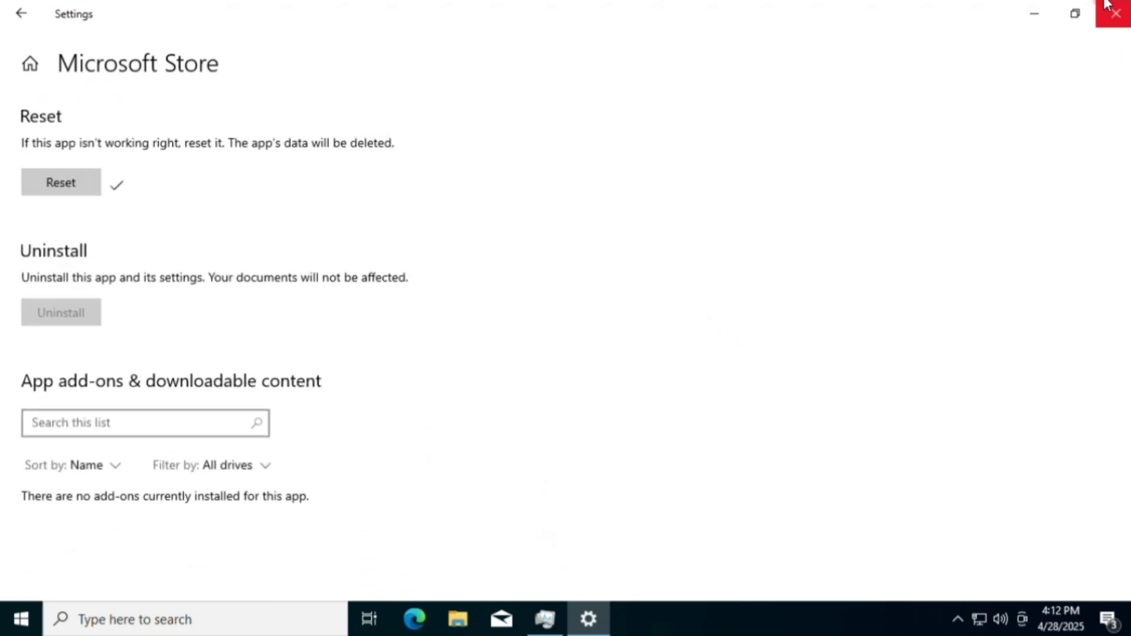
left_click(1115, 22)
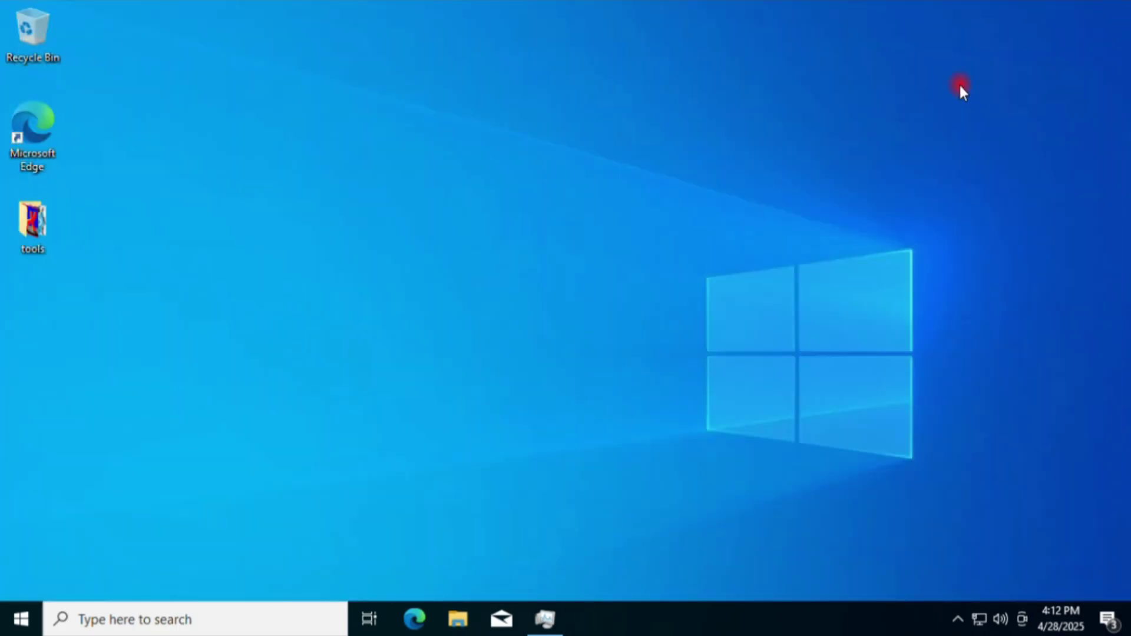
Step: Open the date and time settings and switch automatic time setting off and back on
right_click(1052, 619)
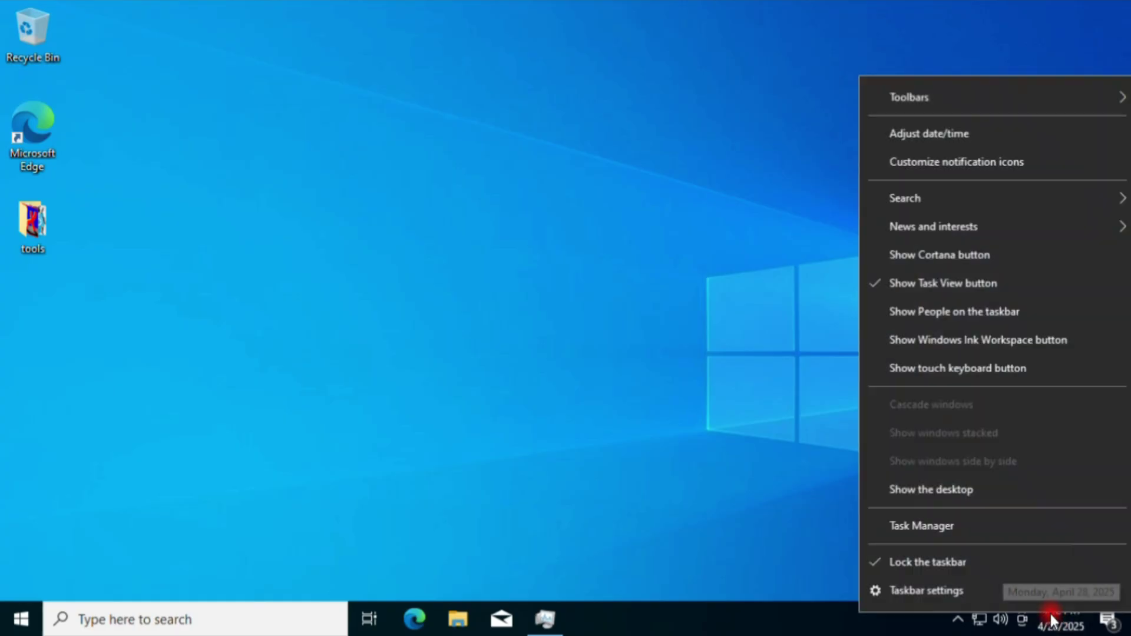
left_click(960, 132)
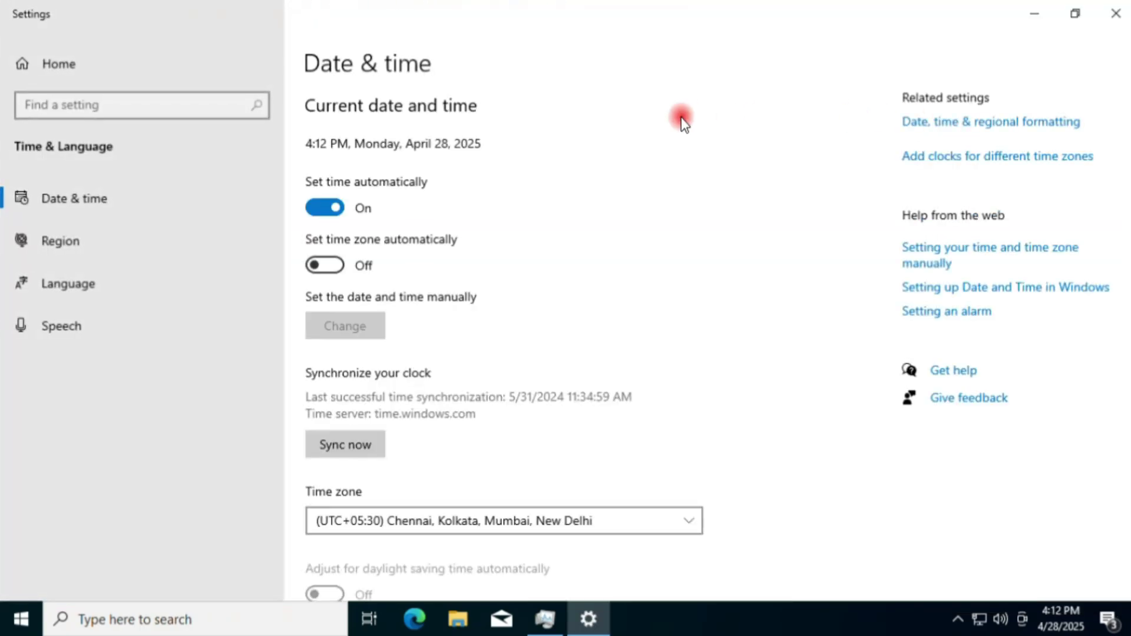
left_click(323, 207)
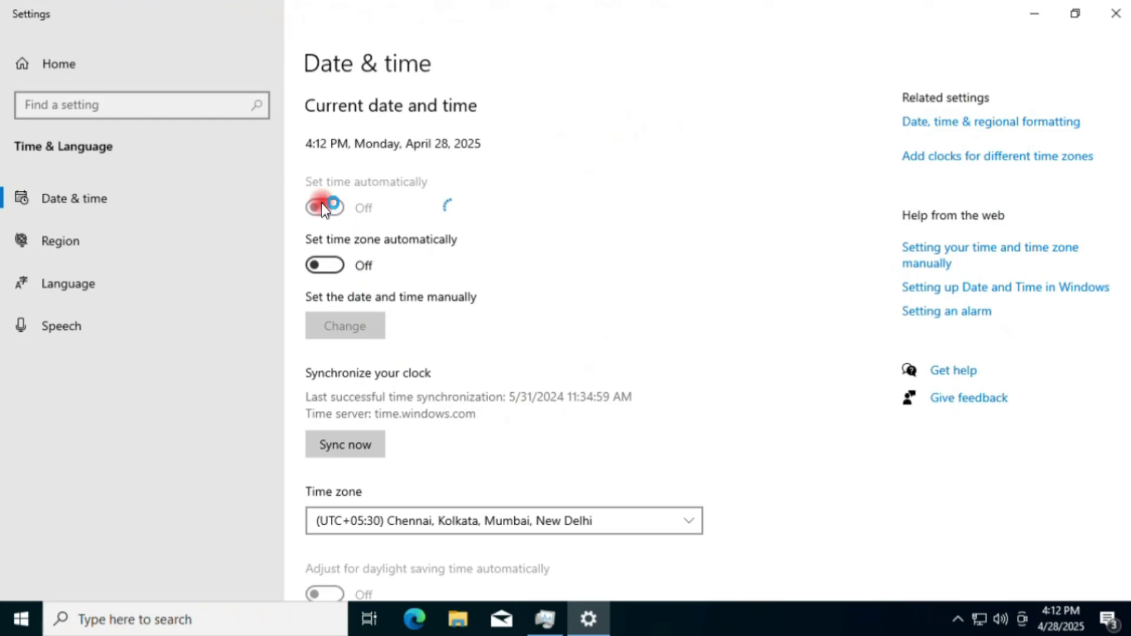
left_click(331, 205)
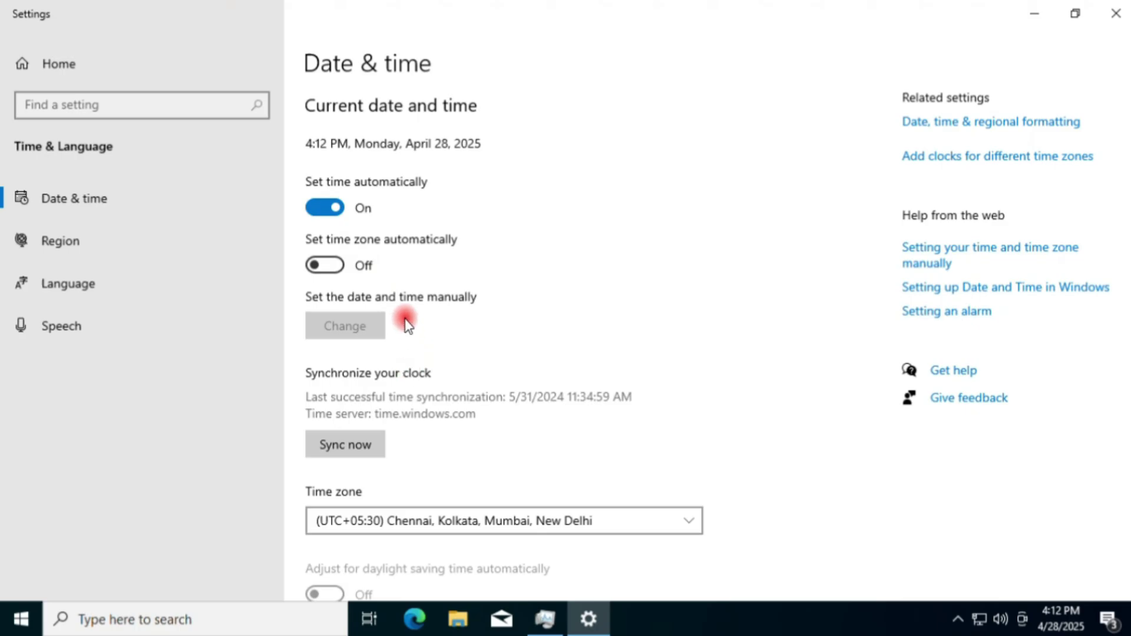
Step: Choose the (UTC+05:30) Chennai, Kolkata, Mumbai, New Delhi time zone, synchronize the clock, and close Settings
scroll(401, 316, "down", 2)
scroll(548, 321, "down", 1)
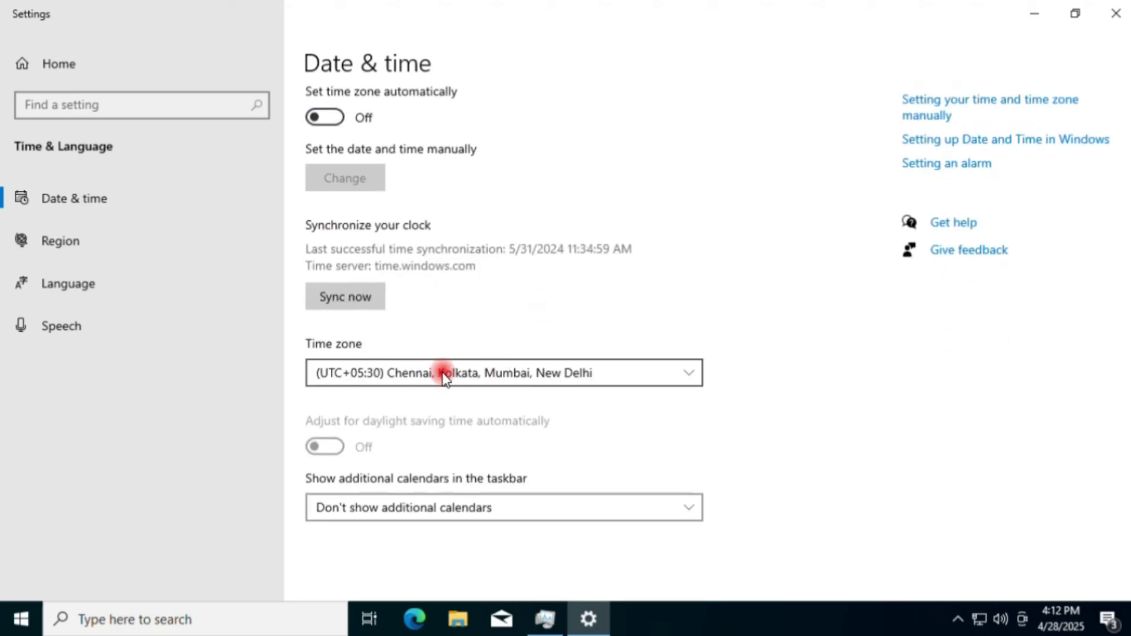
left_click(589, 373)
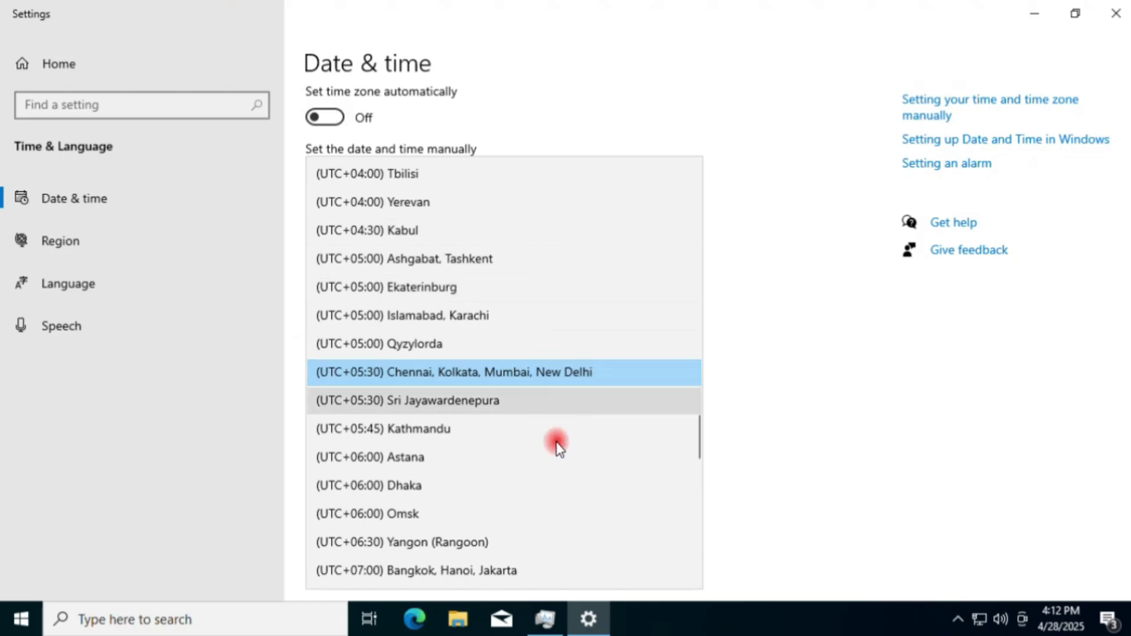
left_click(570, 376)
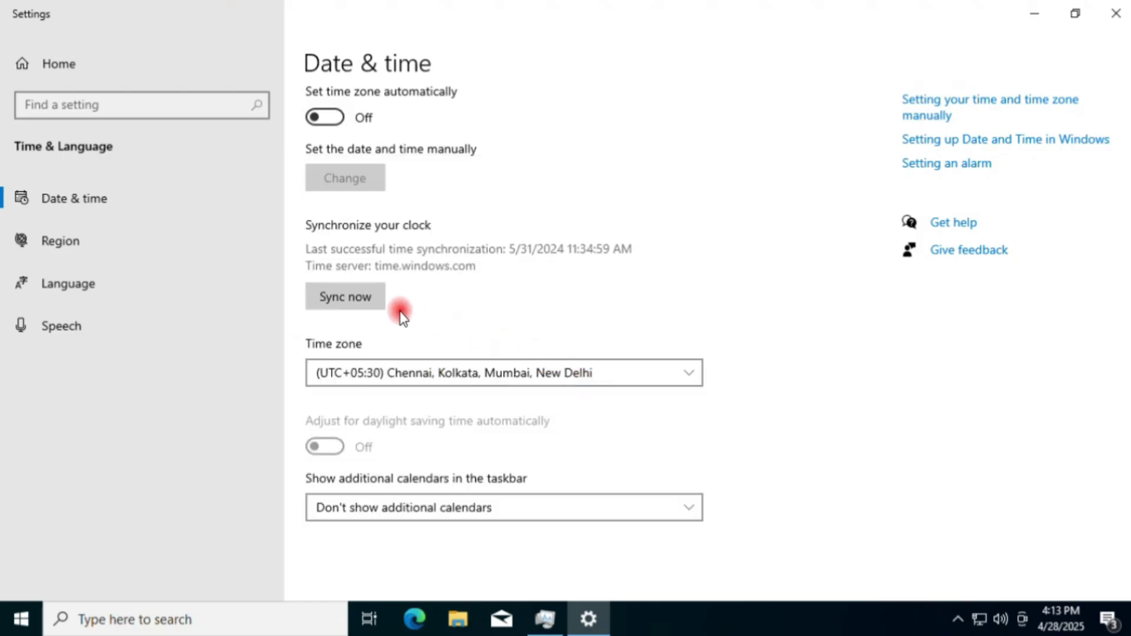
left_click(353, 295)
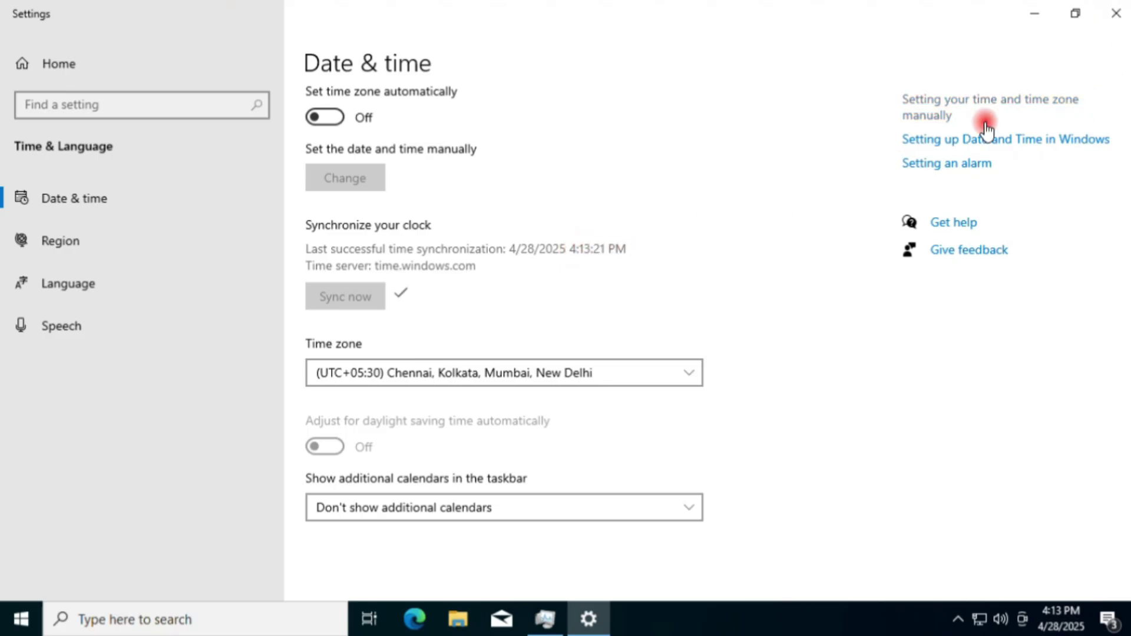
left_click(1118, 18)
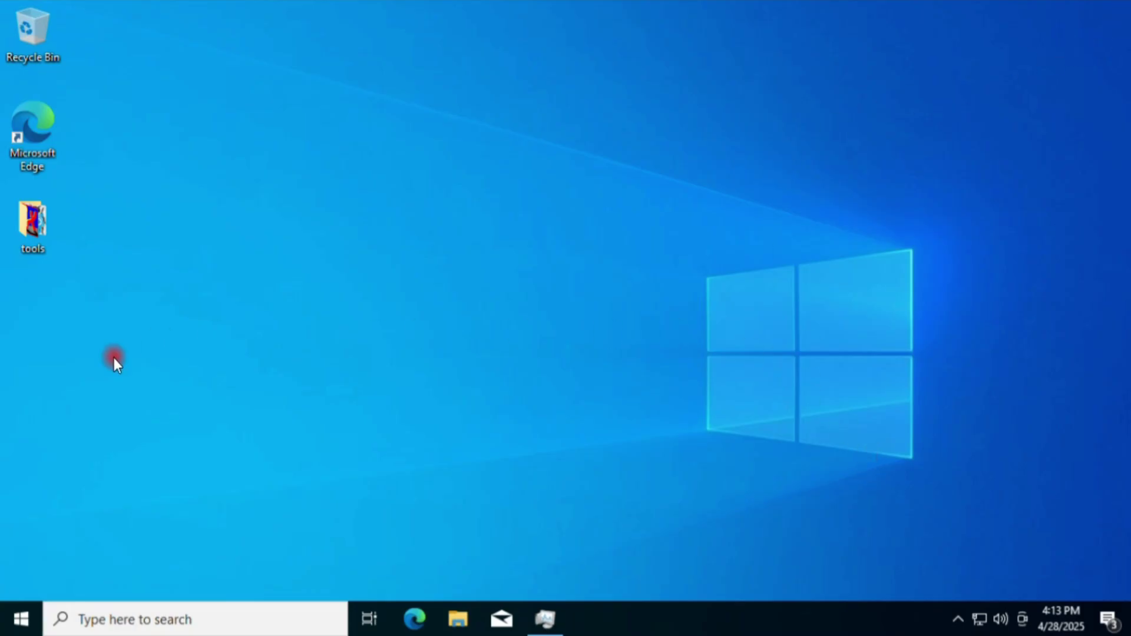
Step: Open Command Prompt as administrator and run wsreset.exe to clear the Microsoft Store cache
left_click(129, 618)
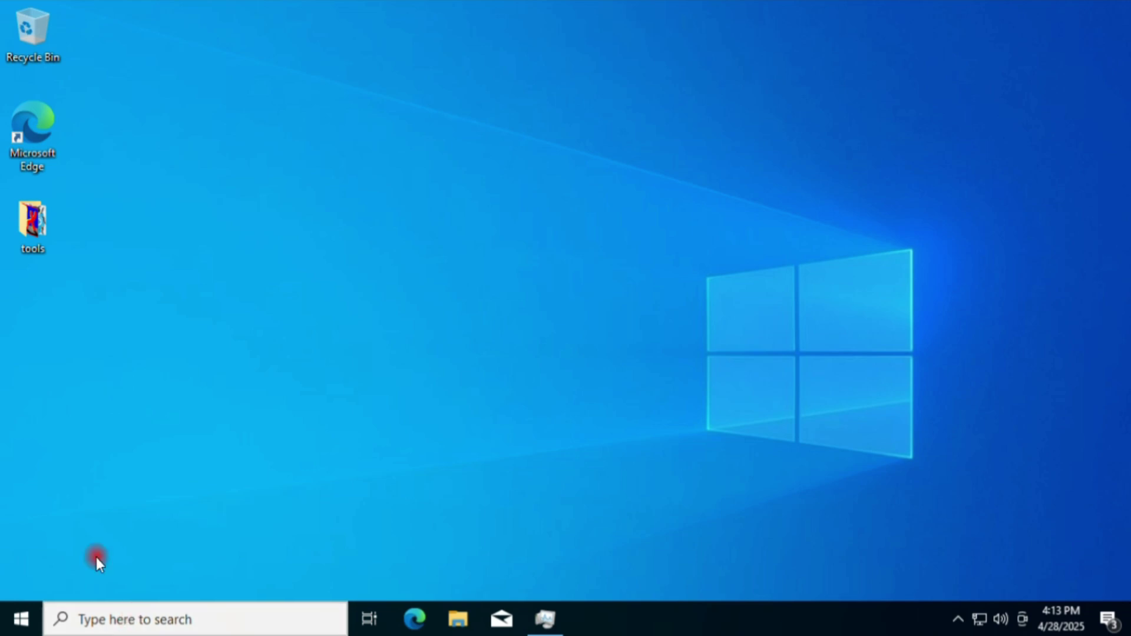
type("cmd")
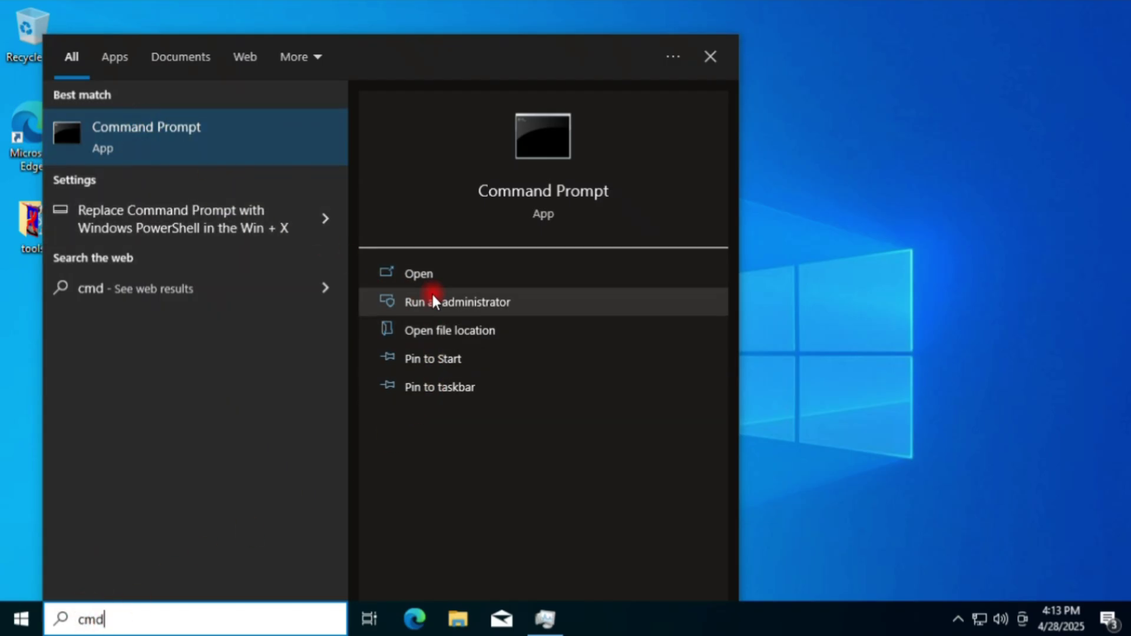
left_click(448, 302)
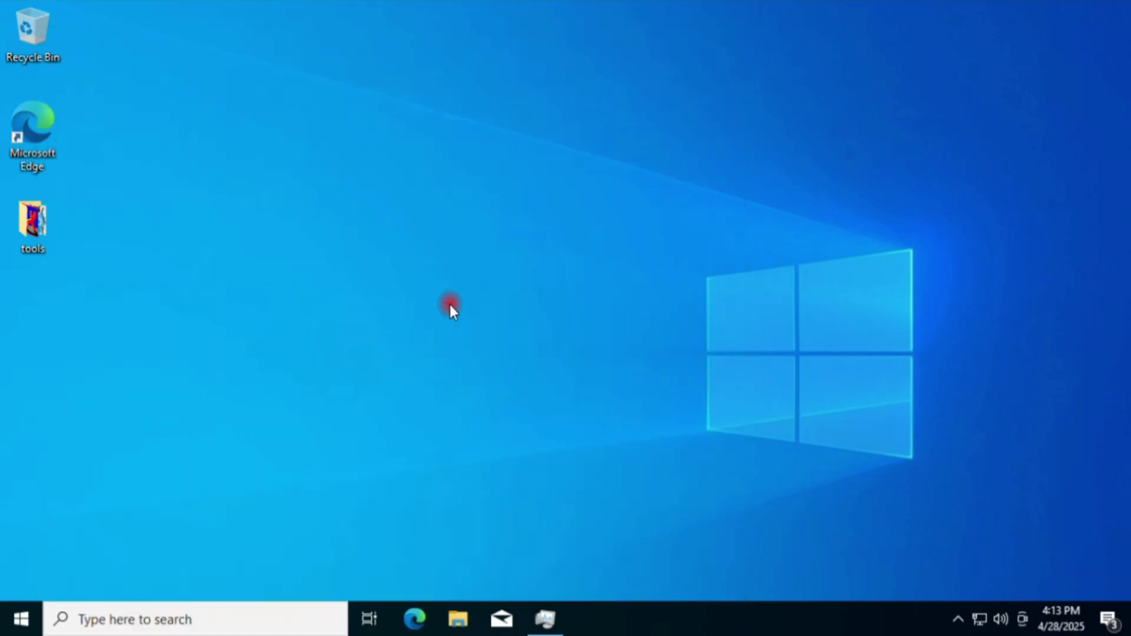
left_click_drag(410, 133, 526, 133)
type("wsreset")
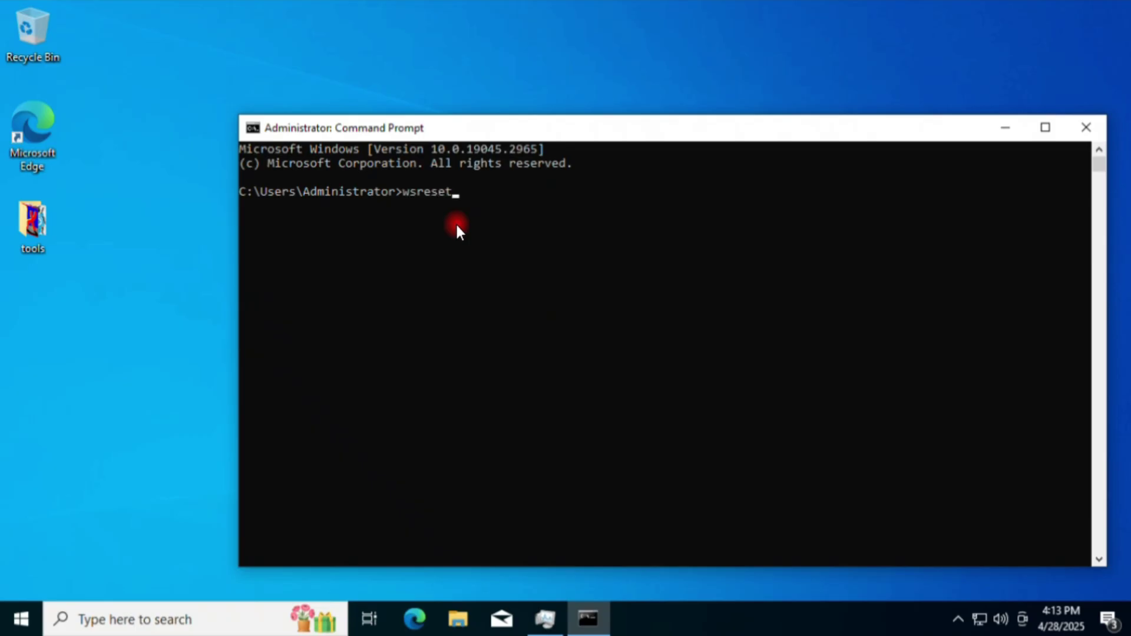
type(".exe")
key("Return")
Step: Open Microsoft Store, check its account sign-in options, and start the required Store update
key("super")
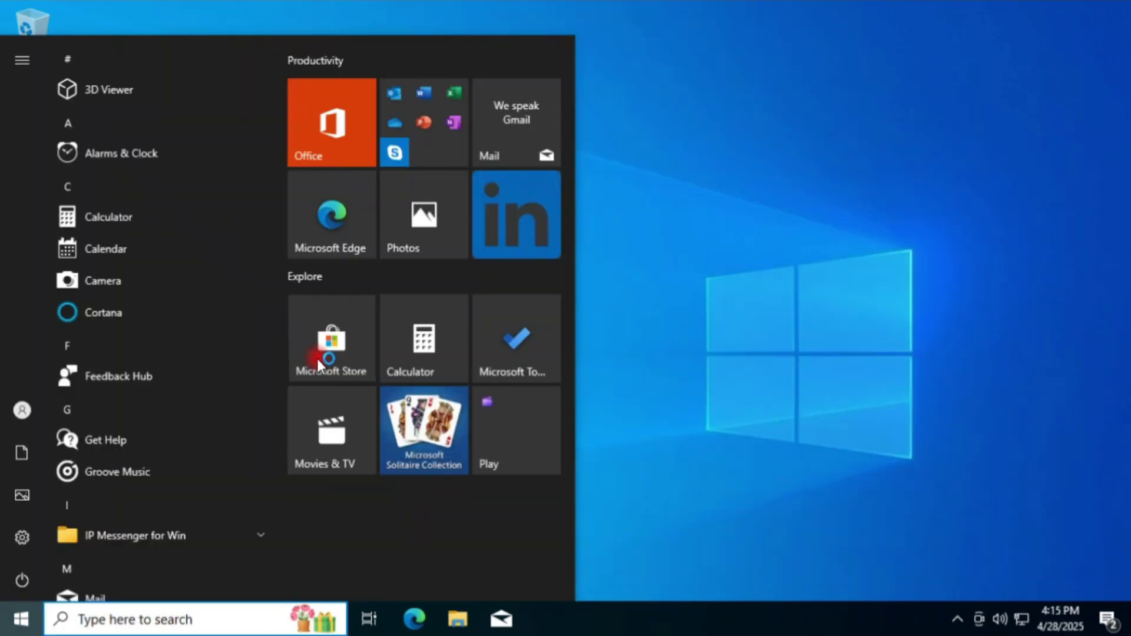
left_click(320, 356)
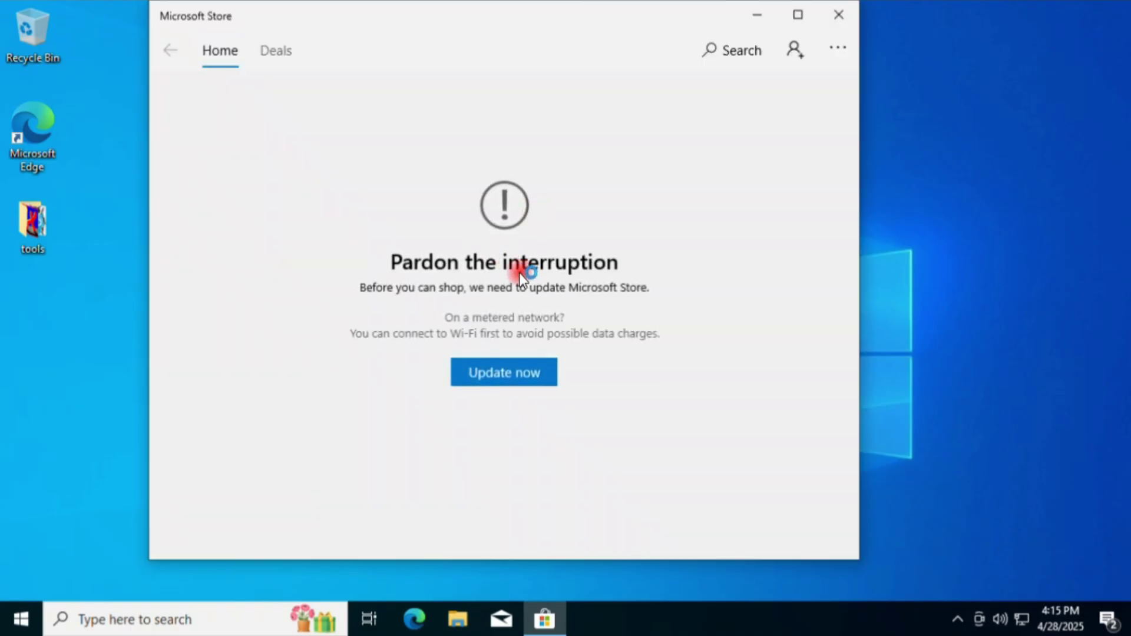
left_click(796, 47)
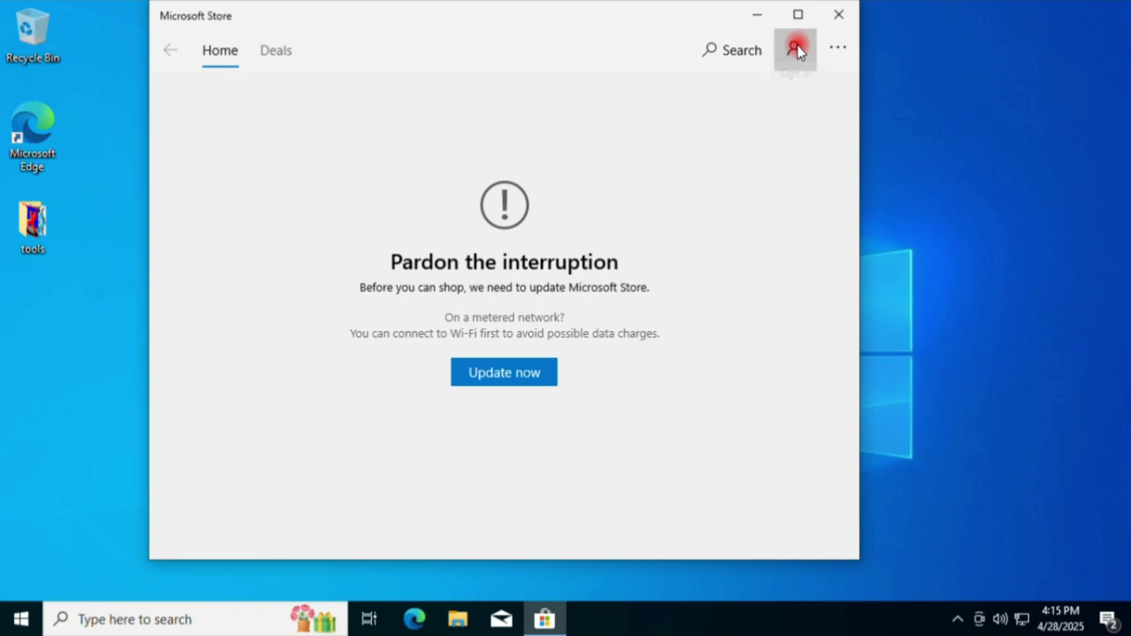
left_click(646, 124)
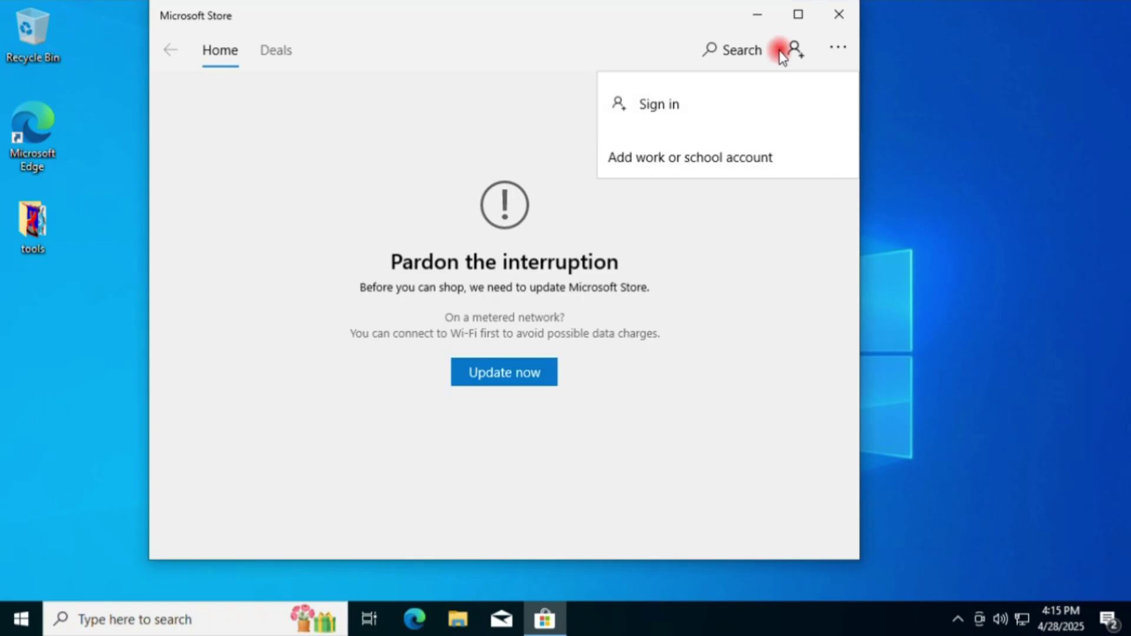
left_click(776, 242)
left_click(493, 371)
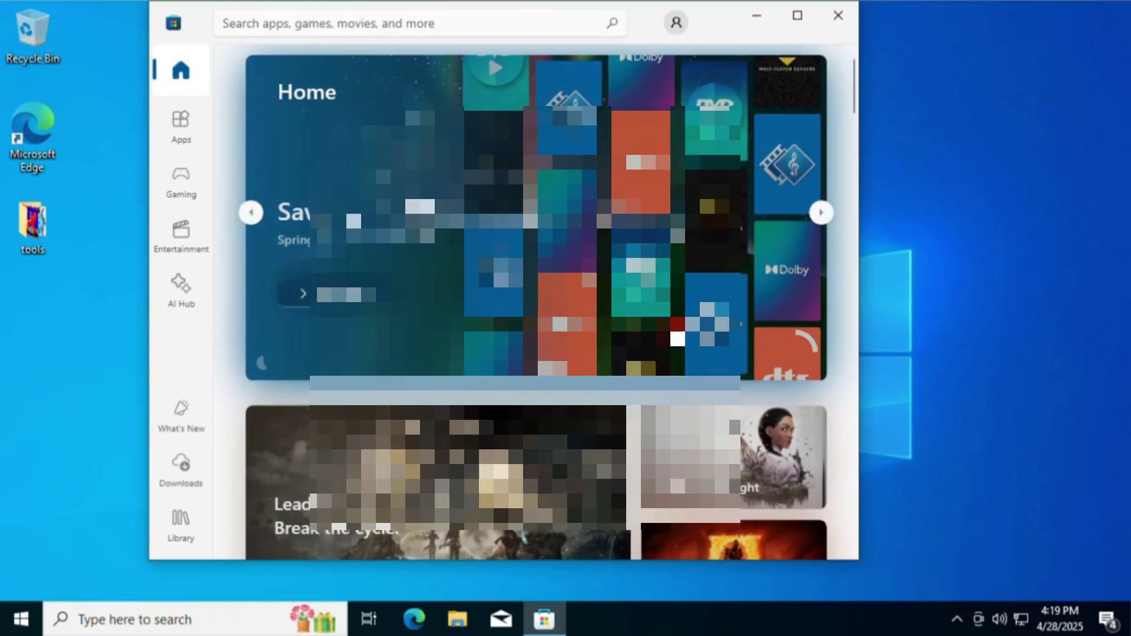
Step: Check that the Apps and Gaming pages of the updated Microsoft Store load, and close the Store
left_click(185, 125)
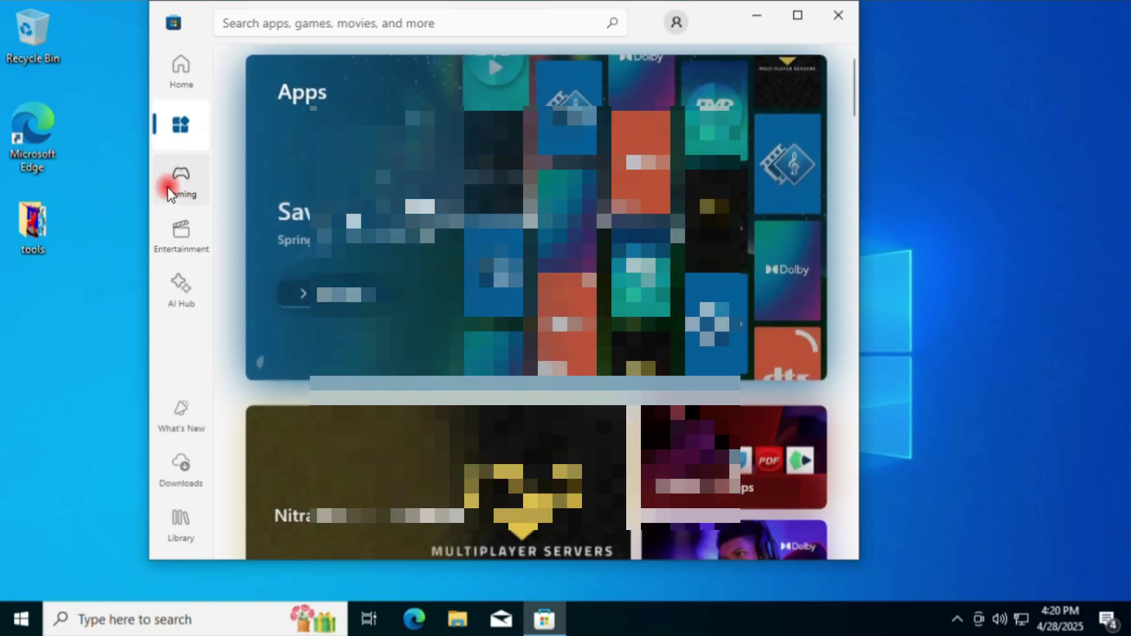
left_click(171, 197)
left_click(191, 125)
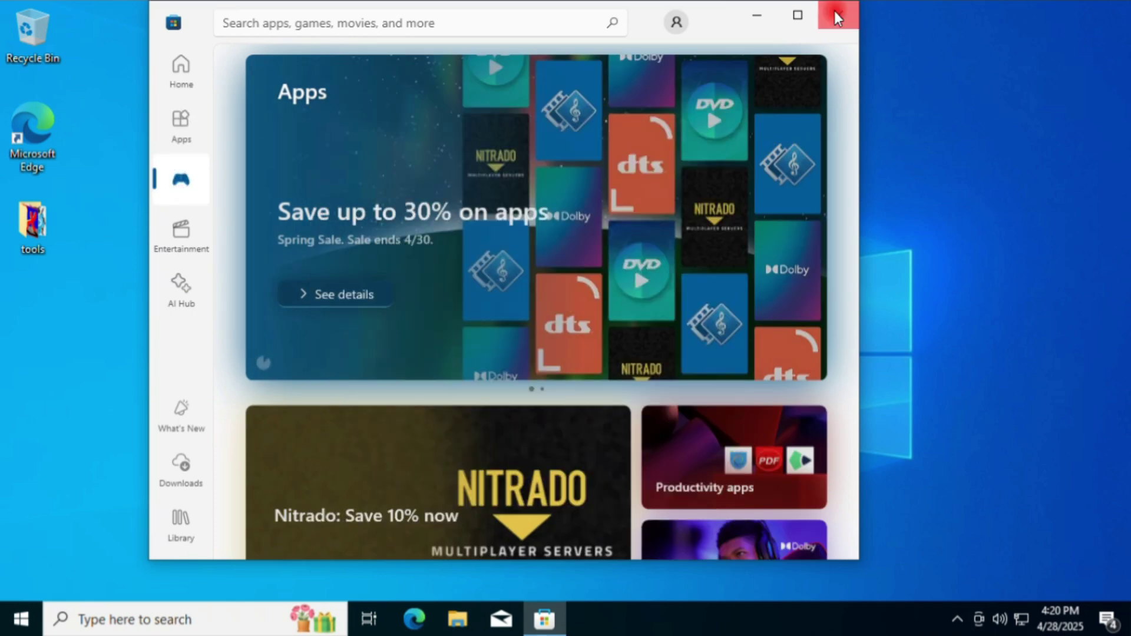
left_click(835, 12)
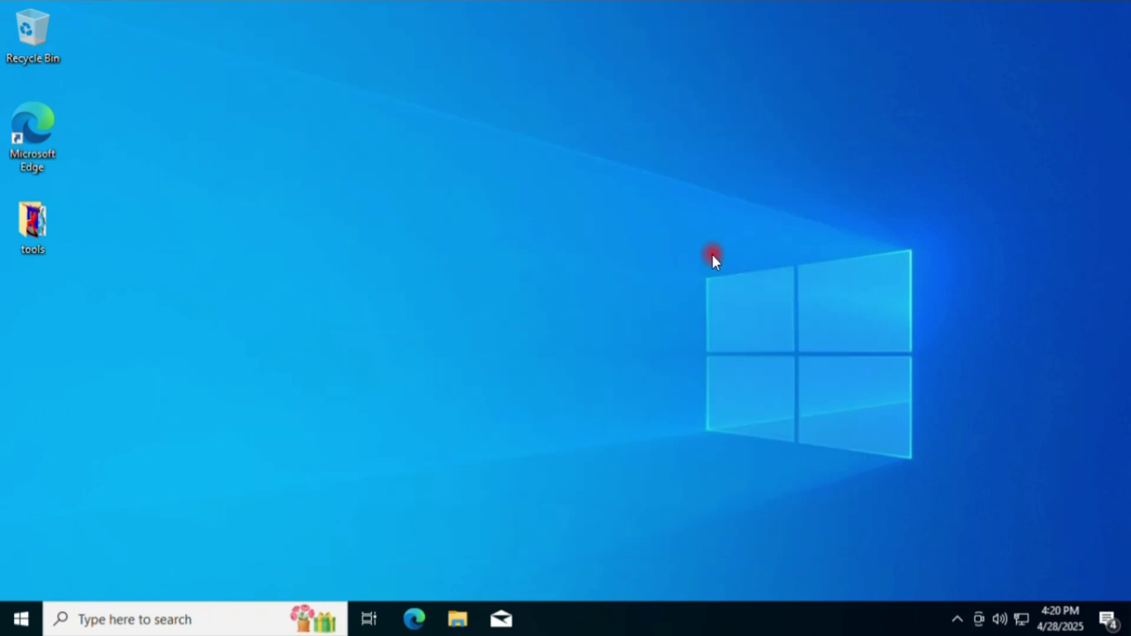